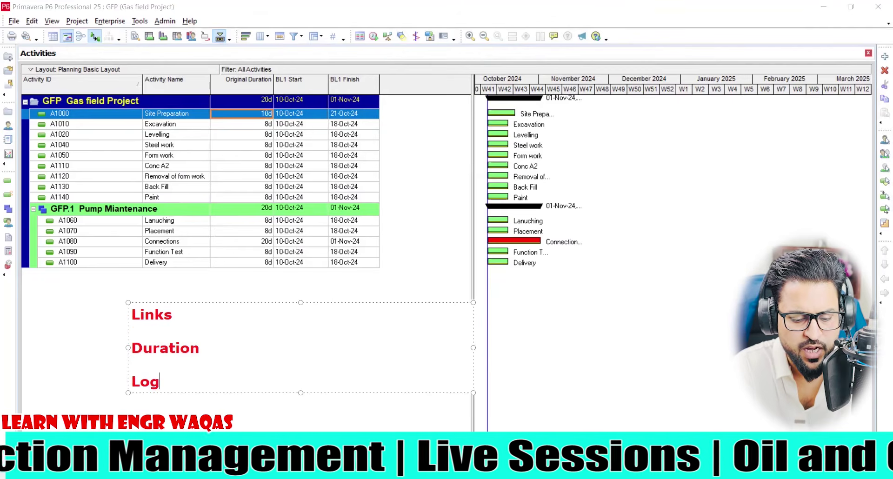
Add "productivity" below Logic in the on-screen notes, and write "BOQ / PROD =" in a separate note below the Gantt bars.
key(Return)
text(productivity)
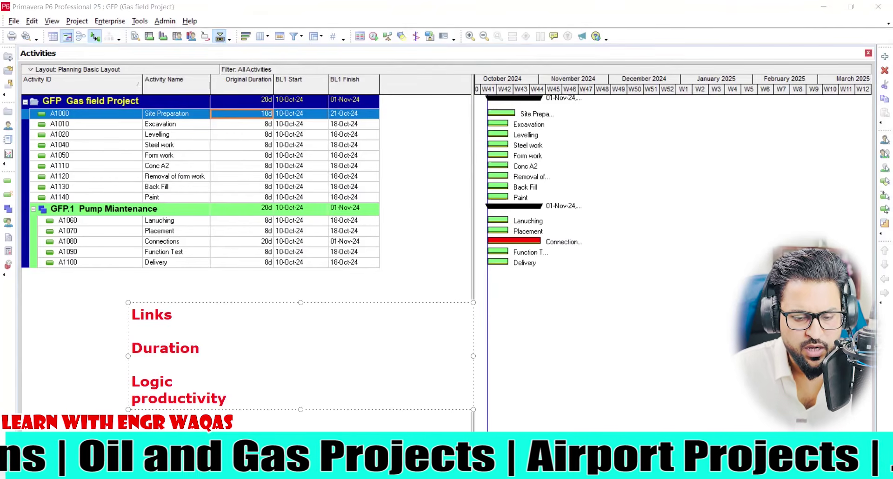
click(604, 317)
click(518, 316)
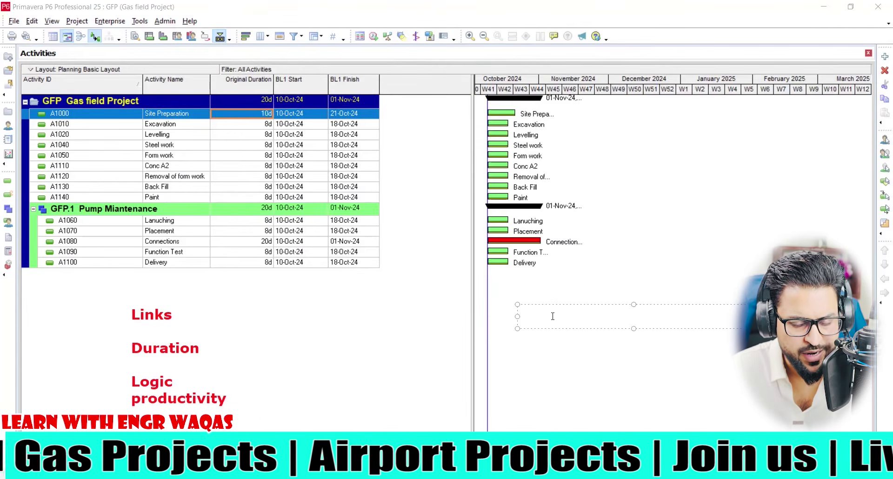
text(BO)
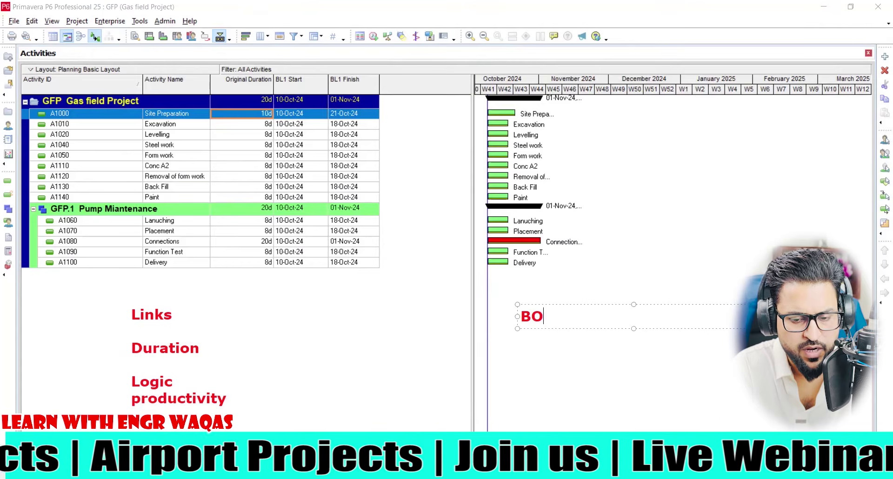
text(Q / )
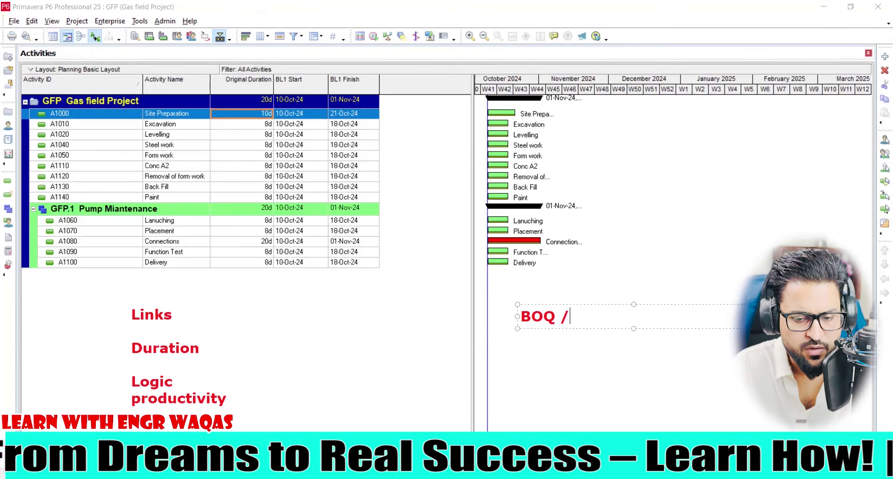
text(PR)
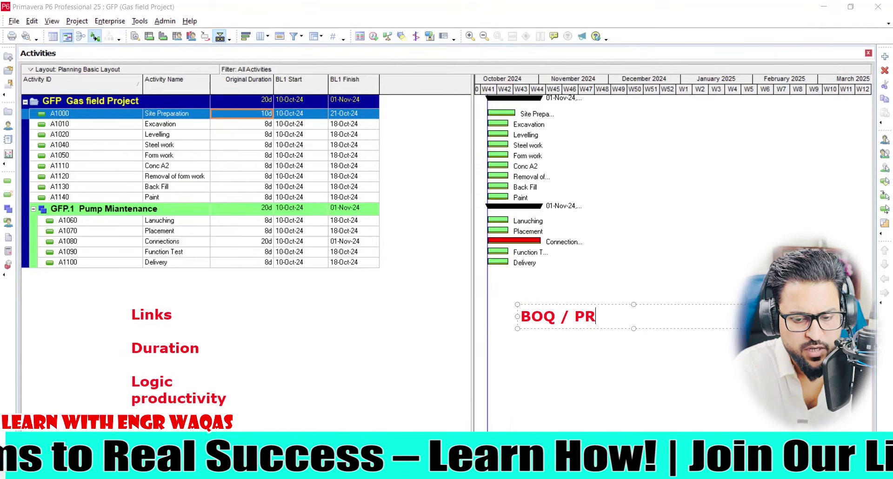
text(OD =)
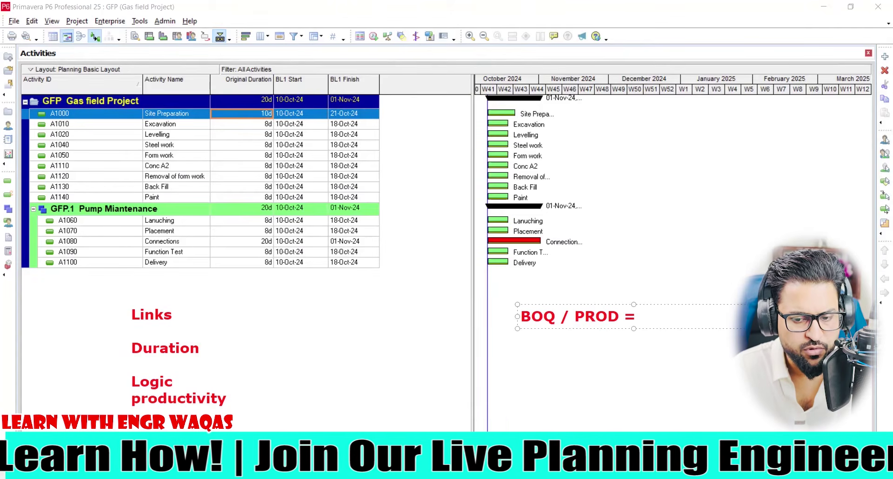
Write "20,000 / 6 = 3333mN HOURS" below the BOQ formula, and clear the on-screen notes.
key(Return)
text(20,000 /)
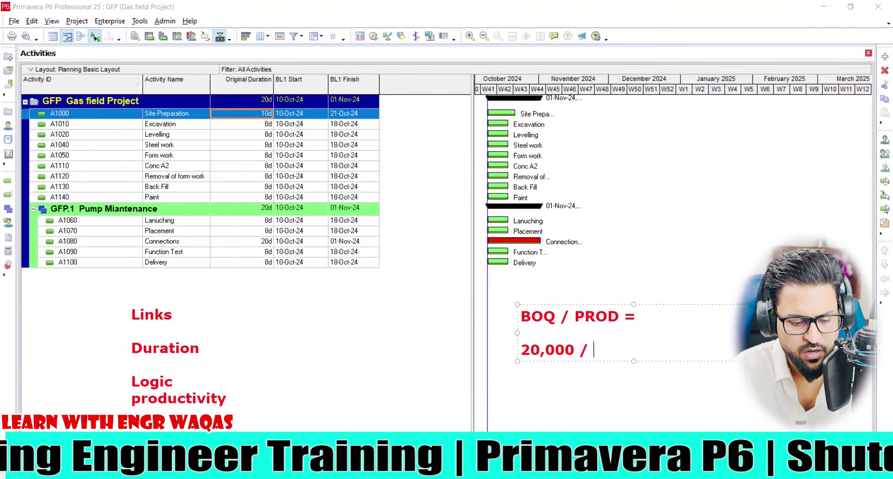
text( 6 =)
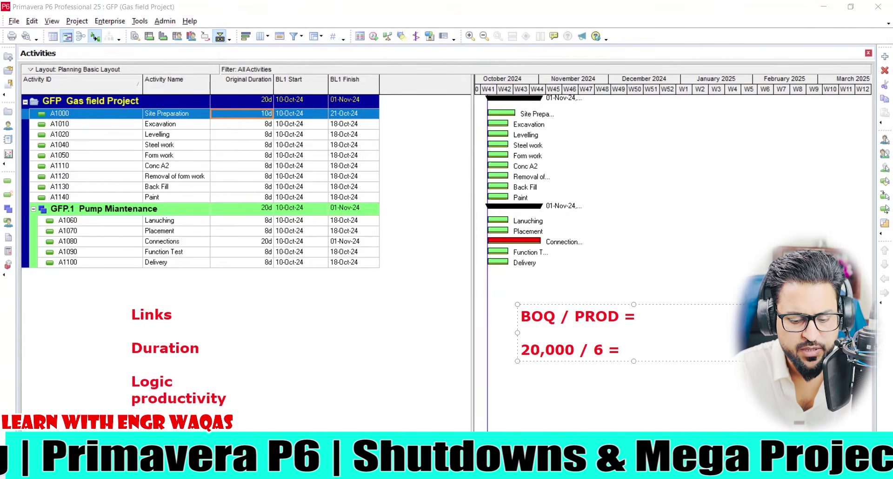
text( 333)
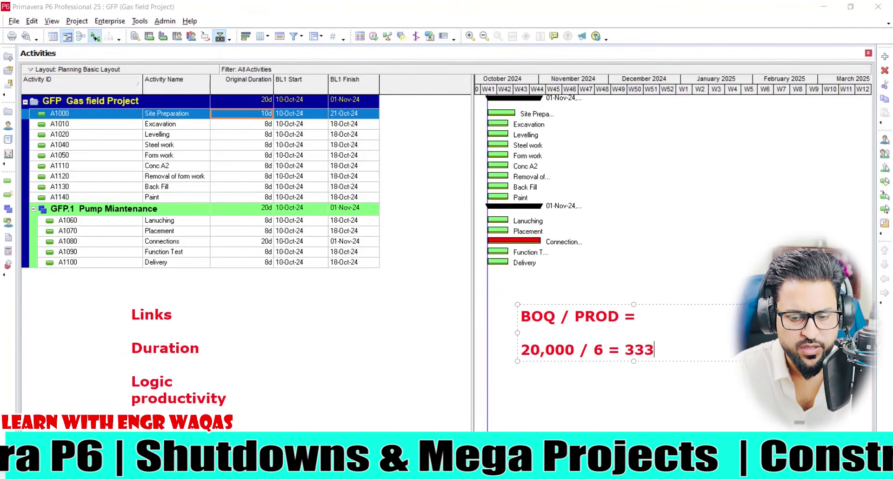
text(3m)
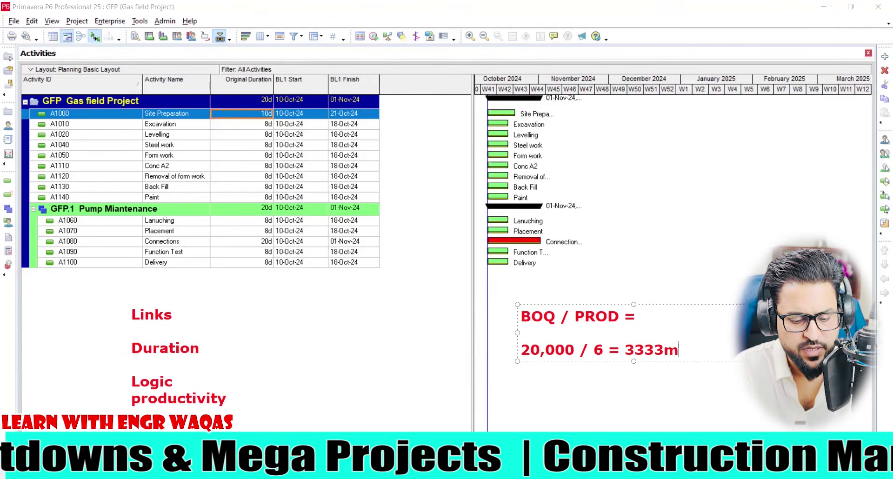
text(N HOURS)
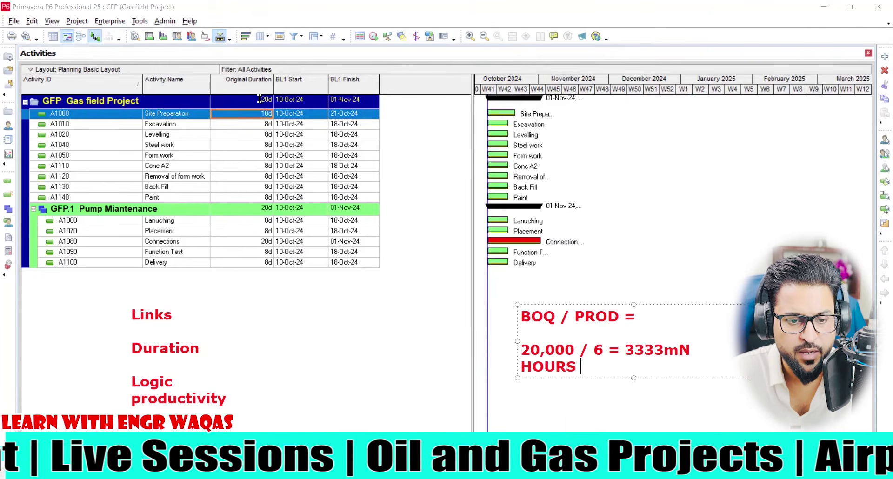
key(Escape)
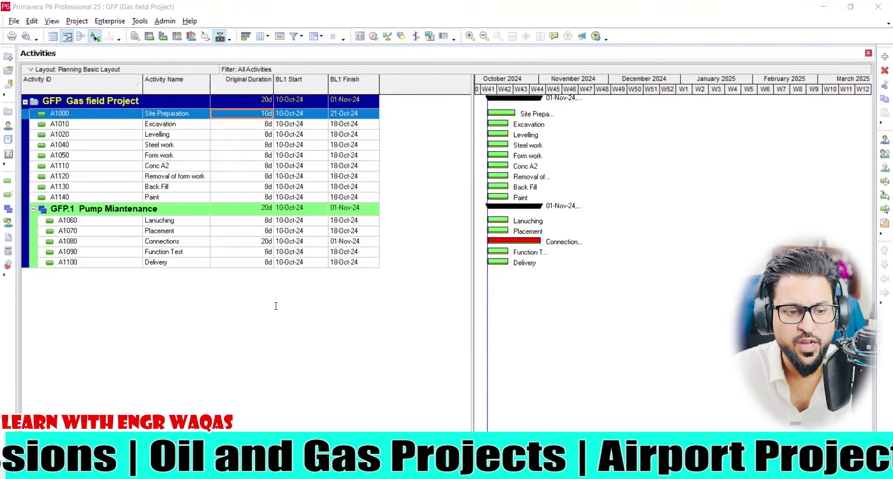
Handwrite "Links + Duration" with an arrow leading to "PSND" below the activity table, and clear the drawing.
drag(133, 292, 169, 366)
drag(175, 348, 175, 367)
click(174, 330)
mouse_move(185, 336)
mouse_down()
mouse_move(186, 358)
mouse_move(207, 356)
mouse_up()
mouse_move(223, 326)
mouse_down()
mouse_move(221, 367)
mouse_move(222, 358)
mouse_move(345, 350)
mouse_move(338, 378)
mouse_up()
click(378, 329)
mouse_move(379, 335)
mouse_down()
mouse_move(381, 366)
mouse_move(371, 377)
mouse_up()
mouse_move(440, 348)
mouse_down()
mouse_move(465, 343)
mouse_move(466, 371)
mouse_up()
mouse_move(475, 338)
mouse_down()
mouse_move(484, 363)
mouse_move(487, 331)
mouse_up()
mouse_move(507, 332)
mouse_down()
mouse_move(494, 337)
mouse_move(534, 355)
mouse_up()
mouse_move(543, 290)
mouse_down()
mouse_move(547, 348)
mouse_move(571, 326)
mouse_move(580, 356)
mouse_up()
click(578, 320)
drag(586, 323, 605, 307)
drag(636, 331, 657, 328)
mouse_move(533, 391)
mouse_down()
mouse_move(775, 401)
mouse_move(761, 412)
mouse_up()
drag(791, 366, 790, 424)
mouse_move(780, 377)
mouse_down()
mouse_move(794, 363)
mouse_move(787, 396)
mouse_move(810, 406)
mouse_up()
drag(813, 370, 836, 369)
mouse_move(851, 401)
mouse_down()
mouse_move(879, 392)
mouse_move(874, 400)
mouse_up()
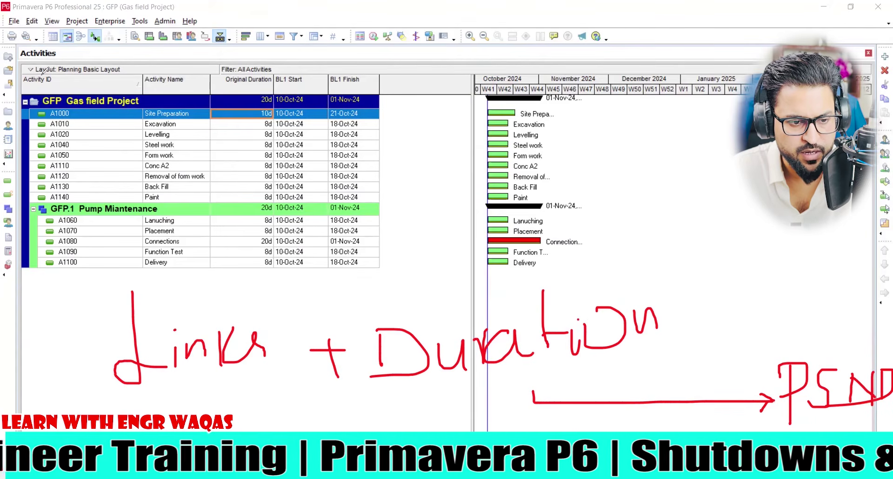
key(Escape)
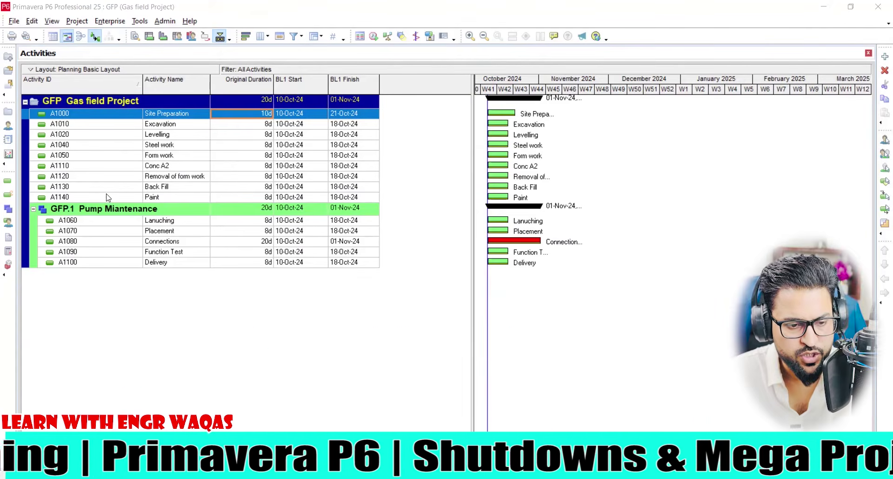
Link the activities from A1000 Site Preparation through A1140 Paint in sequence.
shift+click(107, 197)
right_click(109, 197)
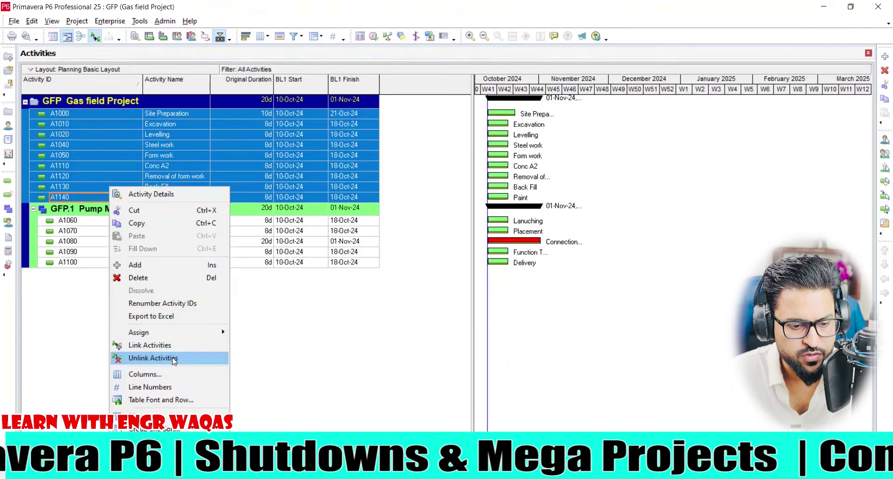
click(172, 345)
Link the Pump Miantenance activities from A1060 Lanuching through A1100 Delivery in sequence.
click(120, 221)
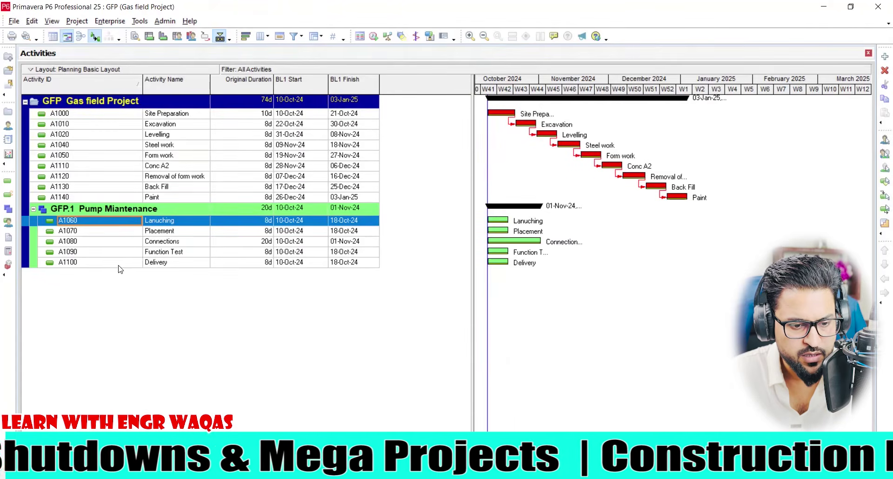
shift+click(126, 264)
right_click(127, 264)
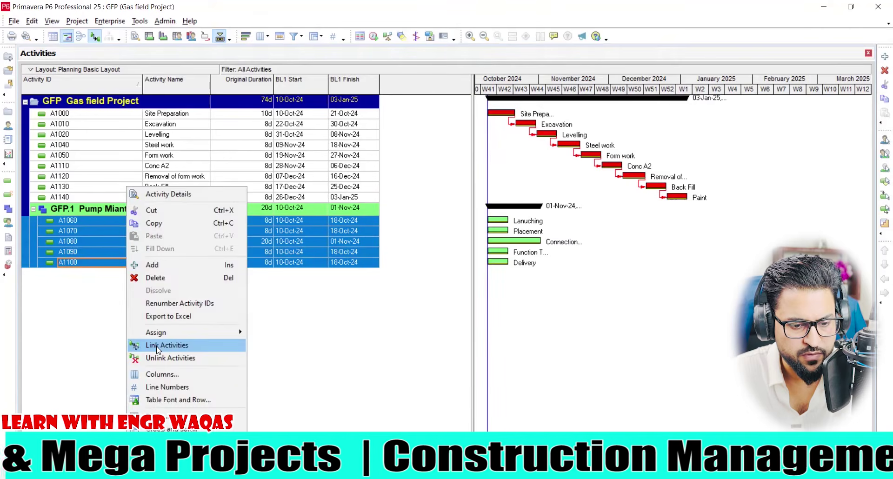
click(157, 345)
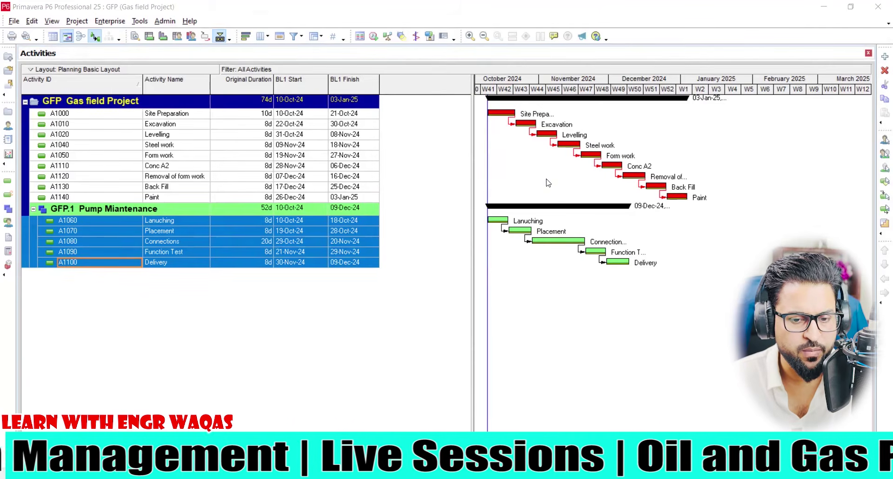
click(796, 165)
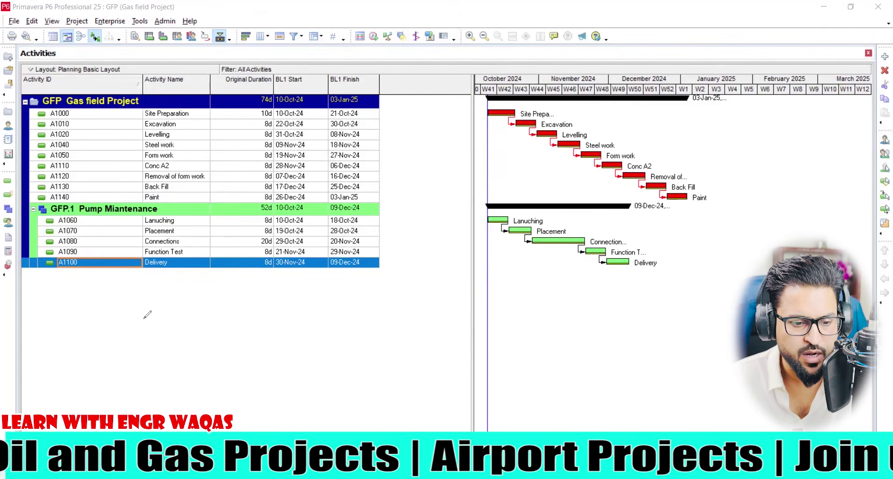
Draw three staggered horizontal lines below the activity table to illustrate overlapping activity paths.
drag(142, 318, 278, 317)
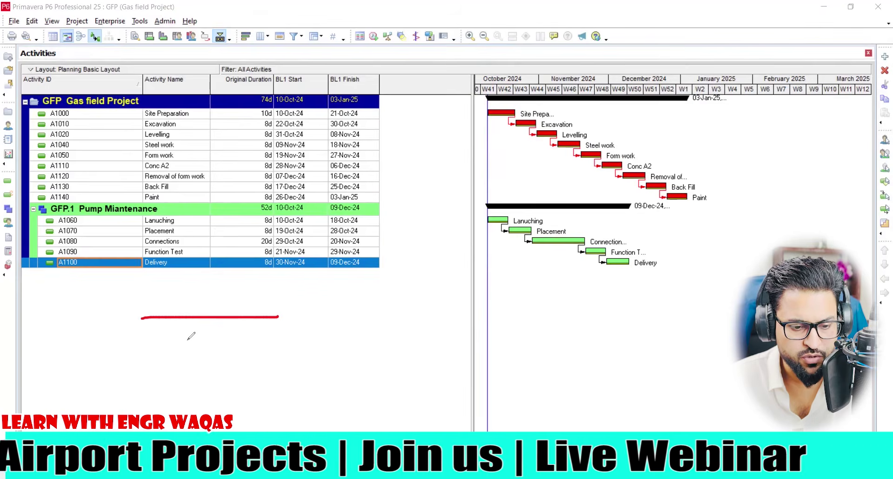
drag(173, 340, 360, 340)
drag(237, 366, 391, 366)
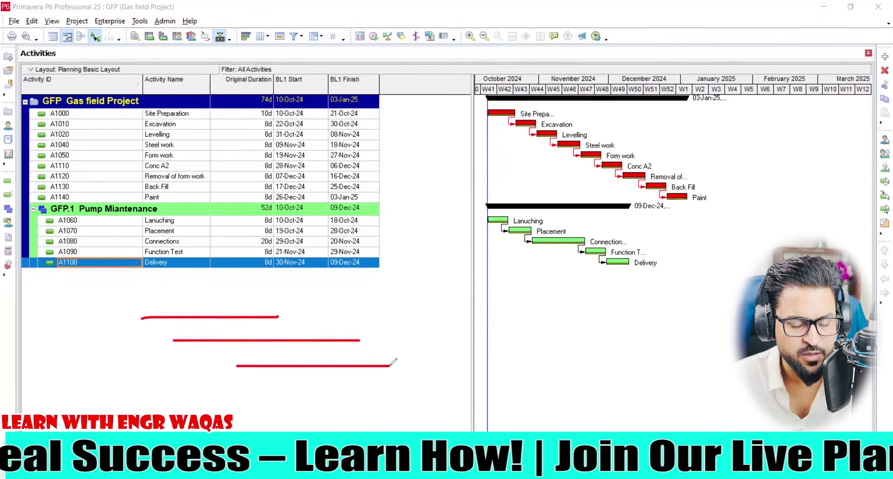
Circle the red activity chain, put check marks beside the red and green chains, and erase the annotations.
mouse_move(531, 93)
mouse_down()
mouse_move(486, 88)
mouse_move(552, 199)
mouse_move(700, 213)
mouse_move(621, 107)
mouse_move(523, 92)
mouse_up()
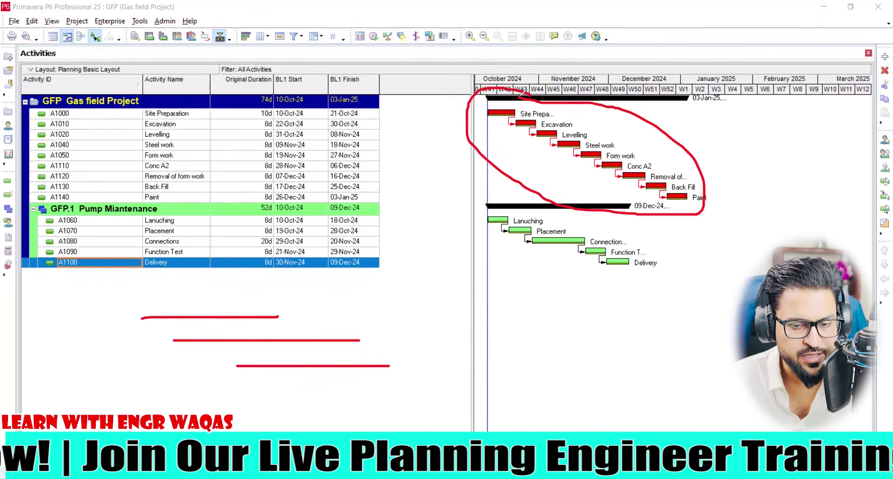
mouse_move(704, 147)
mouse_down()
mouse_move(717, 158)
mouse_move(757, 98)
mouse_up()
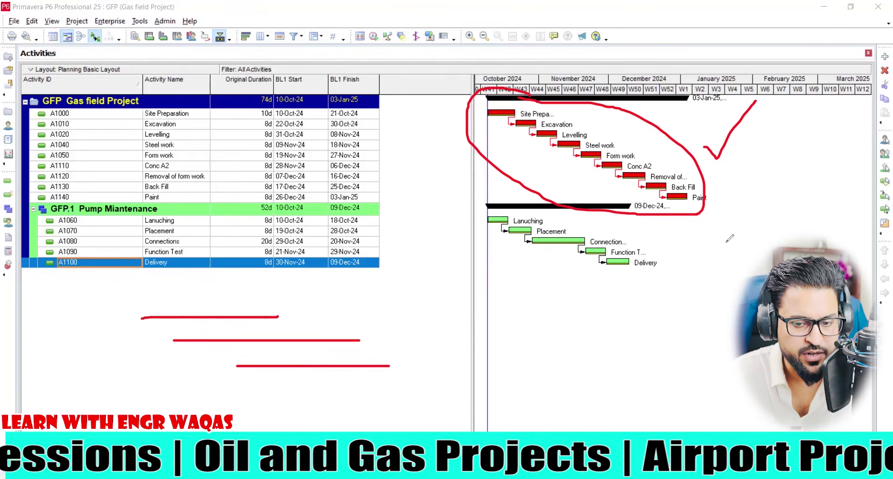
drag(668, 251, 707, 226)
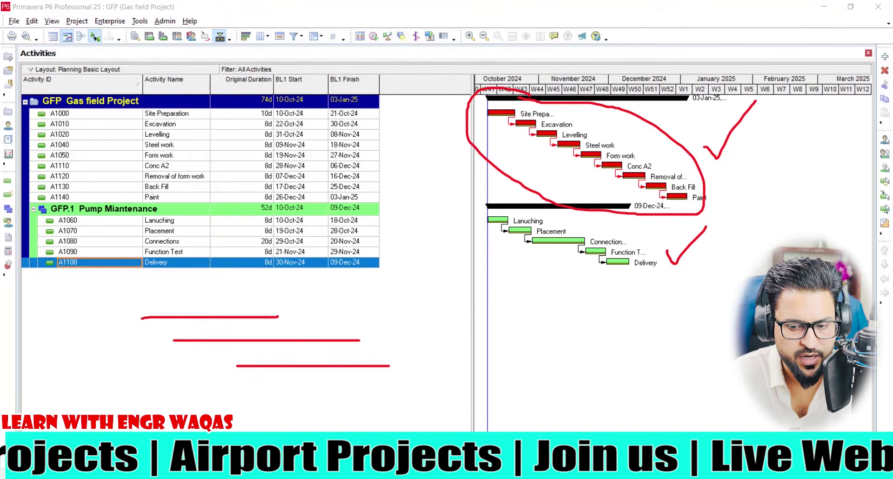
key(e)
Mark the timescale span from W41 to W1, and trace the red and green activity chains in the Gantt chart.
drag(484, 68, 512, 44)
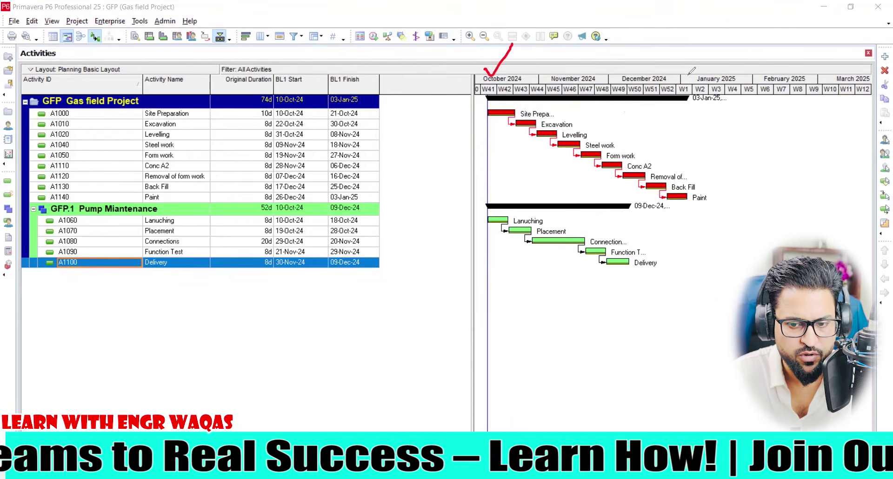
drag(684, 74, 719, 37)
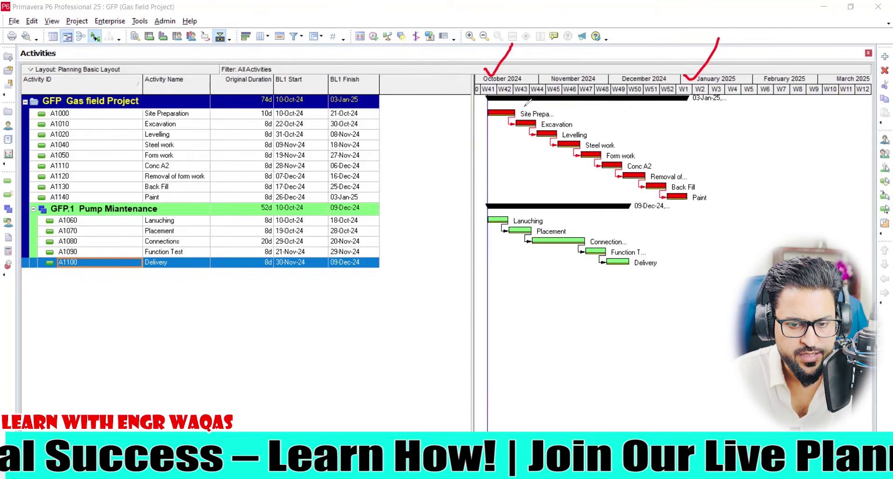
mouse_move(489, 86)
mouse_down()
mouse_move(695, 88)
mouse_move(488, 95)
mouse_move(488, 78)
mouse_up()
mouse_move(491, 123)
mouse_down()
mouse_move(627, 175)
mouse_move(668, 208)
mouse_up()
drag(488, 235, 625, 279)
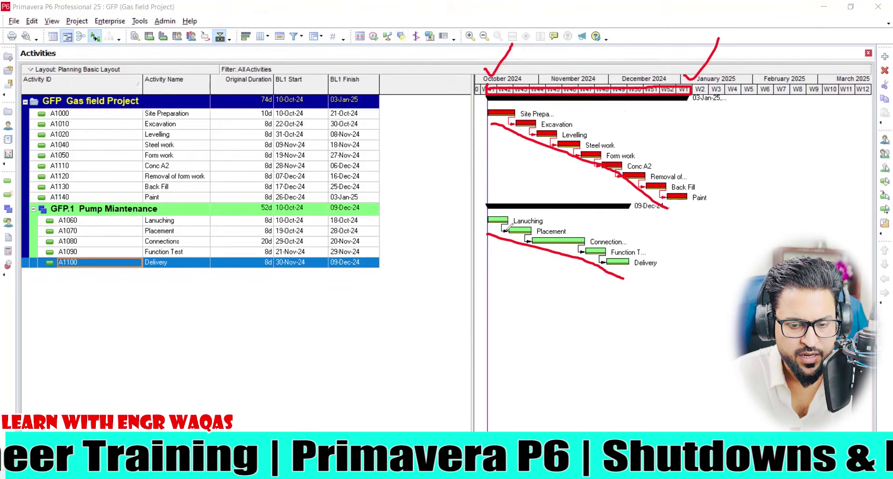
mouse_move(526, 85)
mouse_down()
mouse_move(484, 104)
mouse_move(540, 169)
mouse_move(648, 197)
mouse_move(703, 168)
mouse_up()
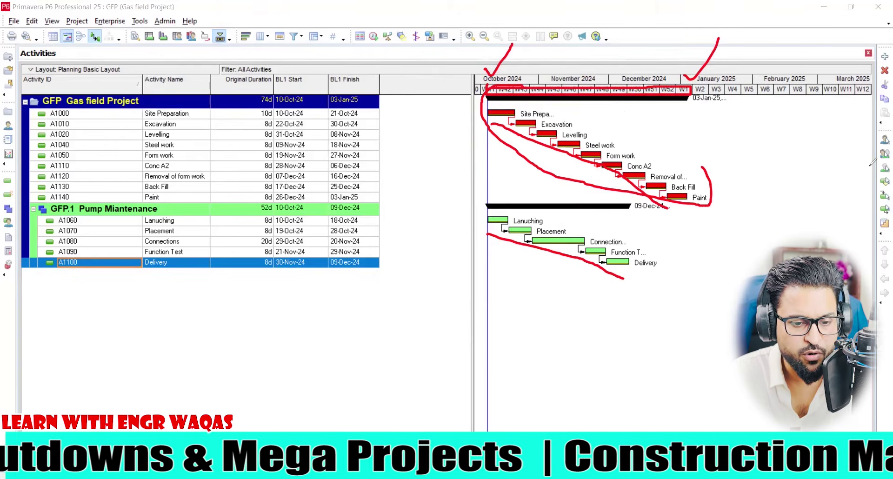
Add a text note below the activity table reading "Float : Amount of time an activity can be delayed without delaying project CD".
drag(88, 324, 321, 323)
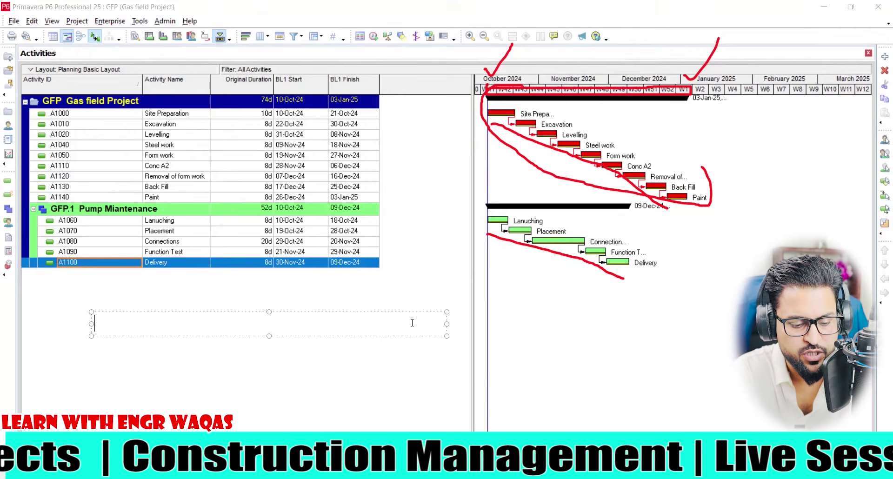
text(Fl)
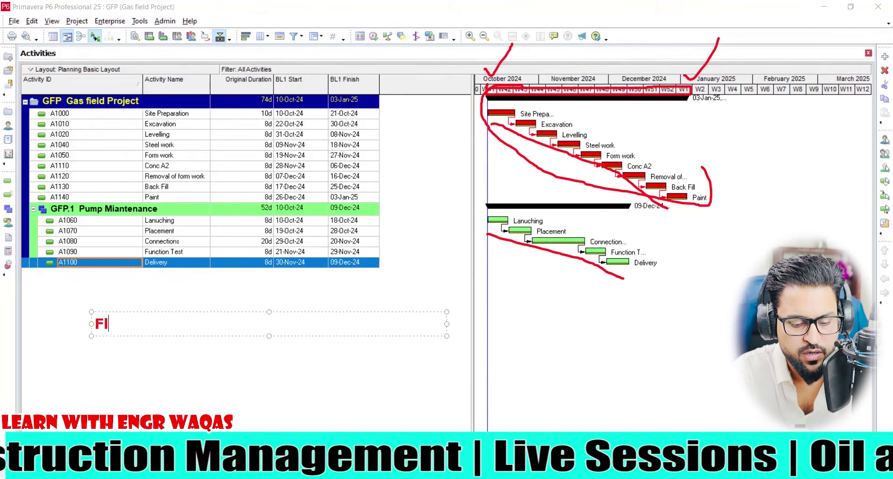
text(ota)
key(BackSpace)
key(BackSpace)
text(at : Amount of time an activity)
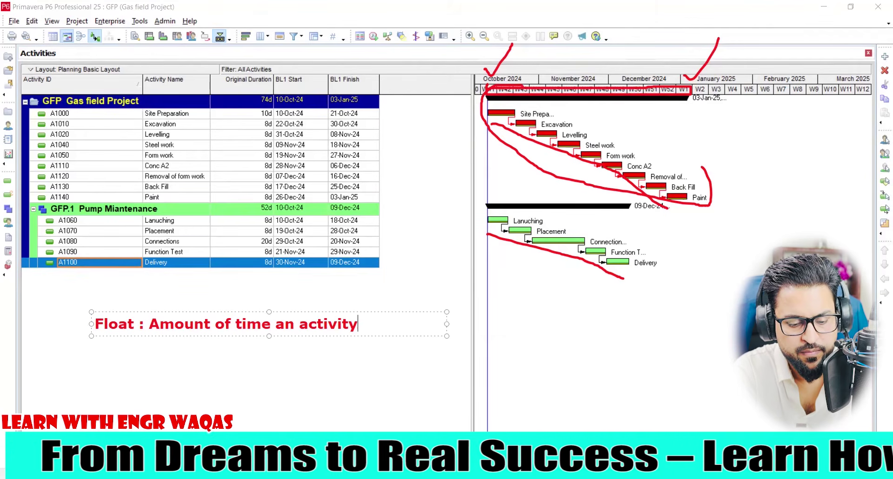
text( can be del)
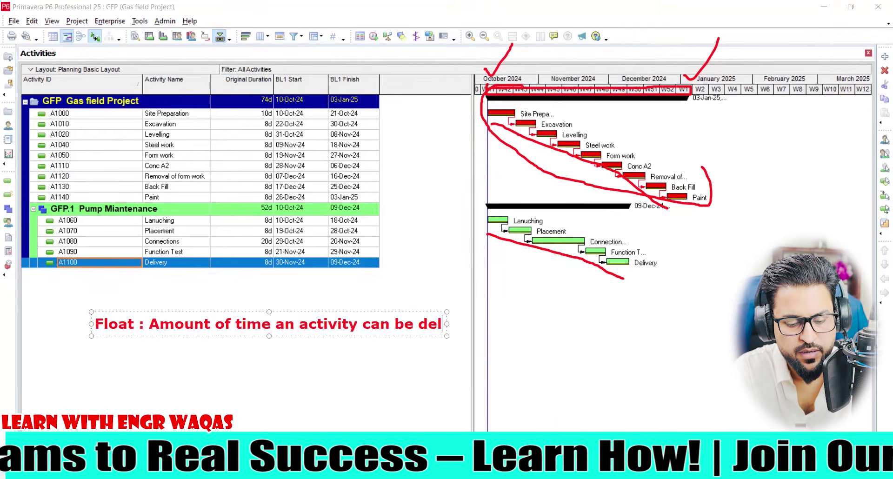
text(ayed withou)
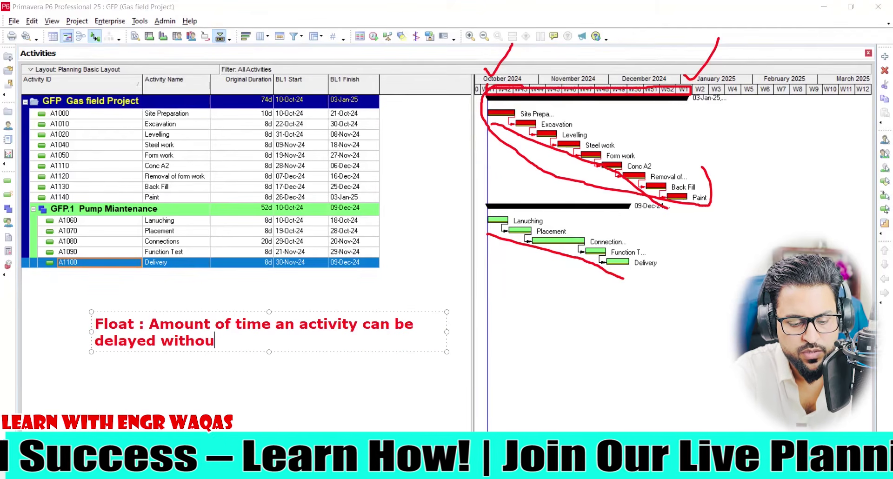
text(t delayin)
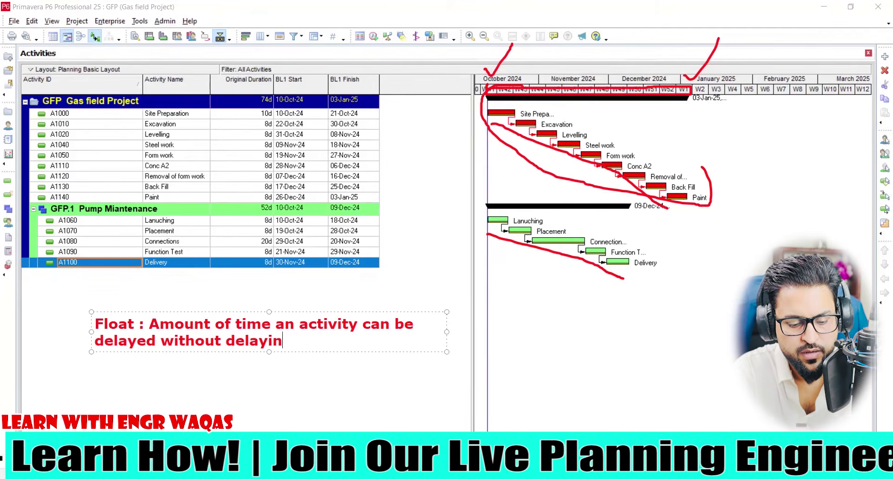
text(g project d)
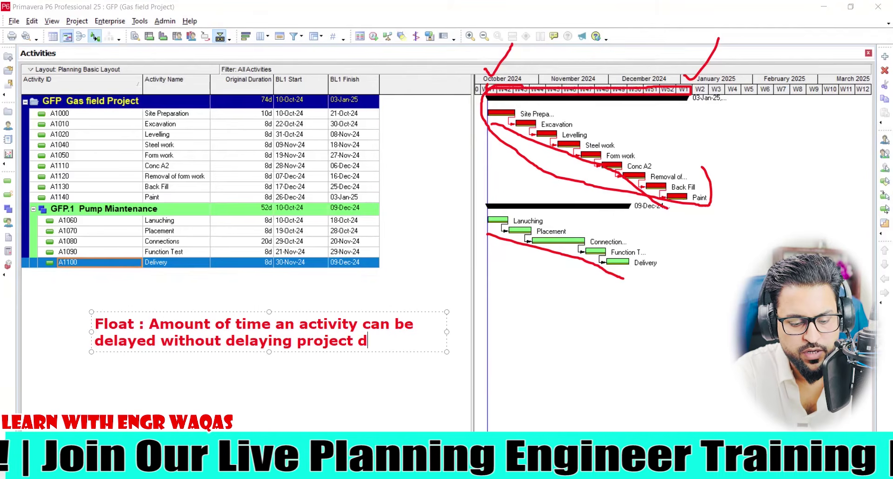
text(urat)
key(BackSpace)
key(BackSpace)
key(BackSpace)
key(BackSpace)
key(BackSpace)
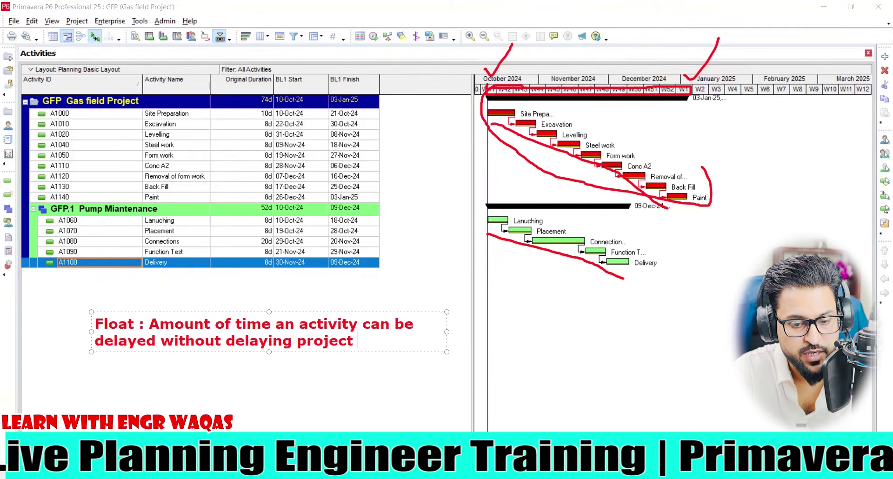
text(CD)
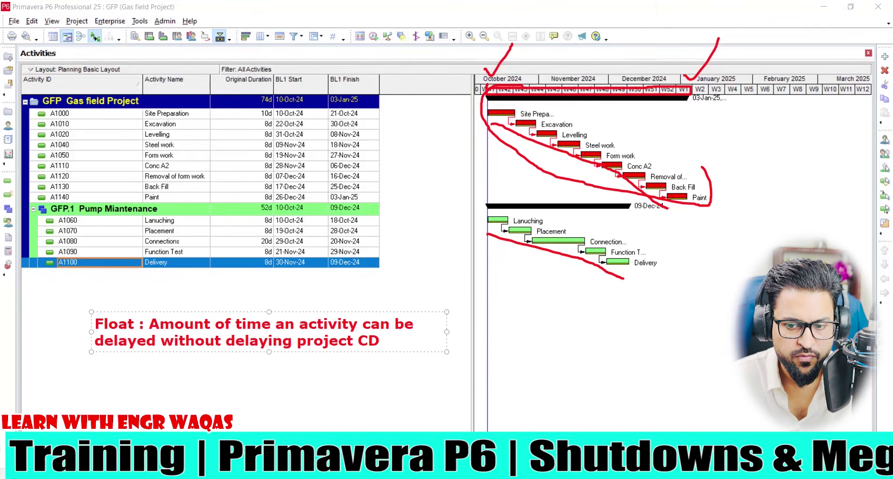
Write "F=0" beside the red activity chain and draw outlines around the upper side of the red and green chains.
drag(666, 130, 666, 150)
mouse_move(660, 133)
mouse_down()
mouse_move(682, 129)
mouse_move(700, 143)
mouse_move(716, 130)
mouse_move(708, 134)
mouse_up()
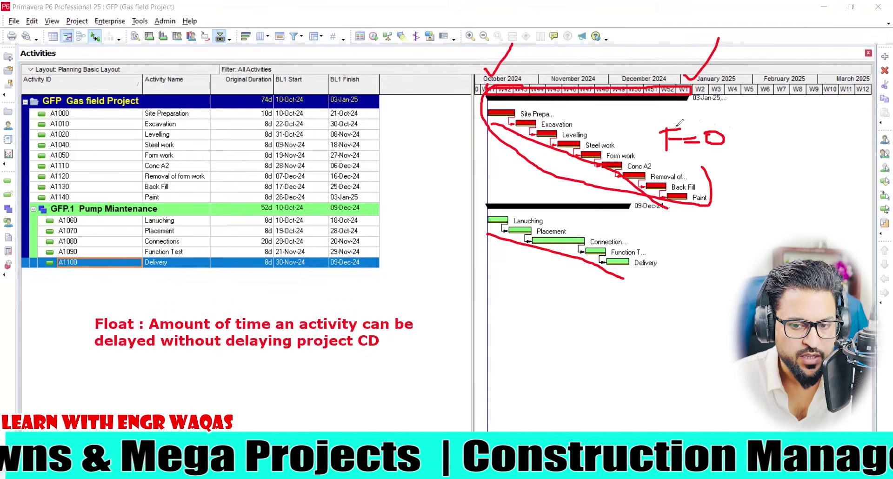
drag(561, 85, 684, 155)
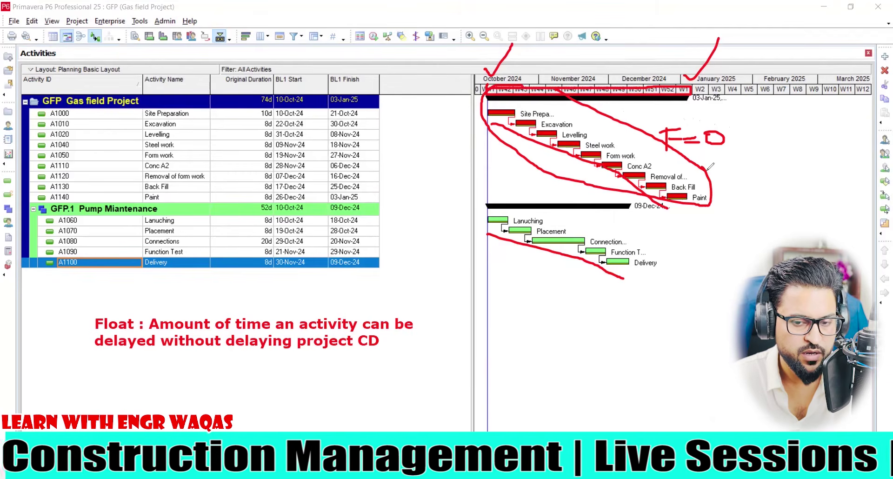
mouse_move(651, 253)
mouse_down()
mouse_move(613, 215)
mouse_move(525, 198)
mouse_up()
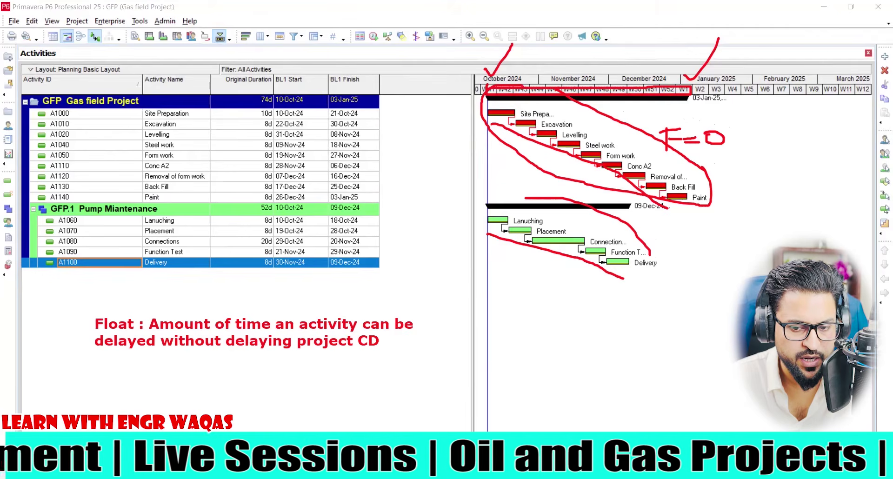
Clear the annotations, draw a vertical line at the project finish, circle Paint's end with an outward arrow, trace the red chain and tick its start.
key(e)
mouse_move(694, 95)
mouse_down()
mouse_move(708, 191)
mouse_move(717, 428)
mouse_up()
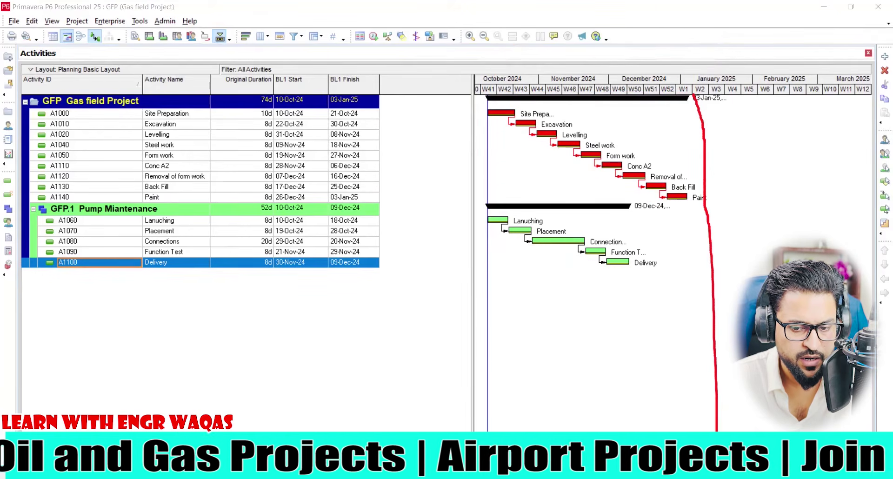
mouse_move(712, 187)
mouse_down()
mouse_move(750, 186)
mouse_move(693, 186)
mouse_move(705, 205)
mouse_up()
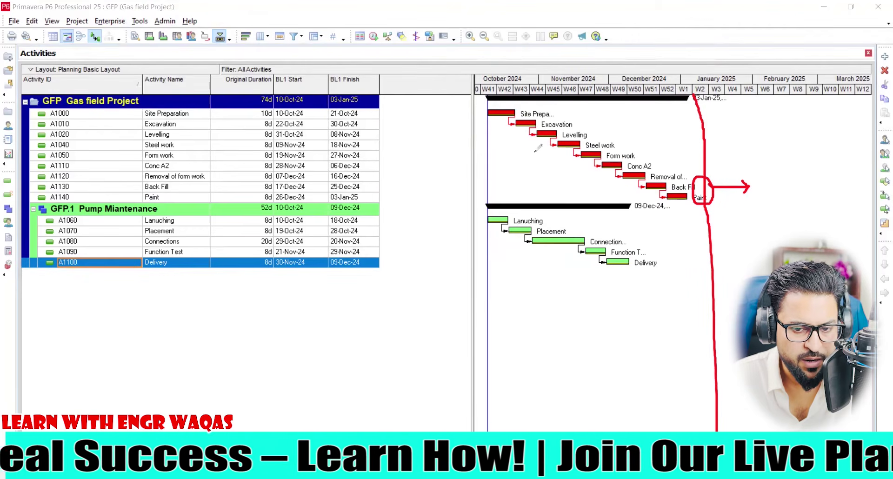
drag(491, 122, 669, 201)
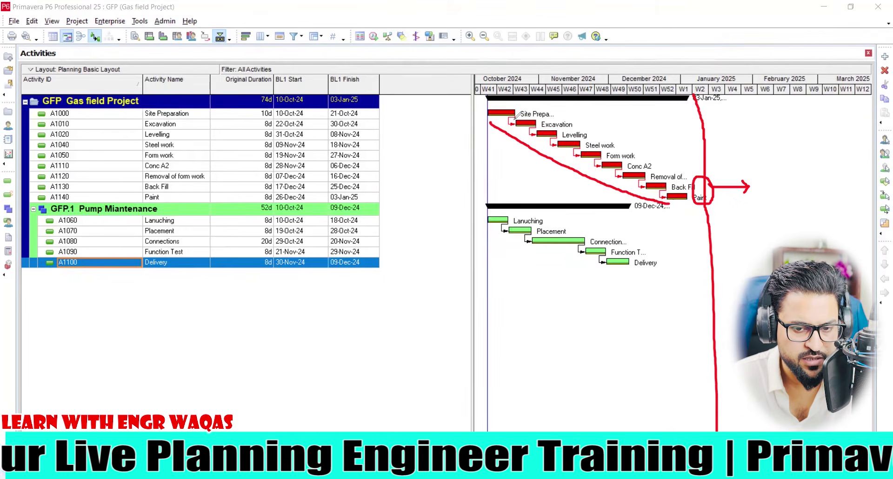
mouse_move(499, 99)
mouse_down()
mouse_move(506, 106)
mouse_move(519, 92)
mouse_up()
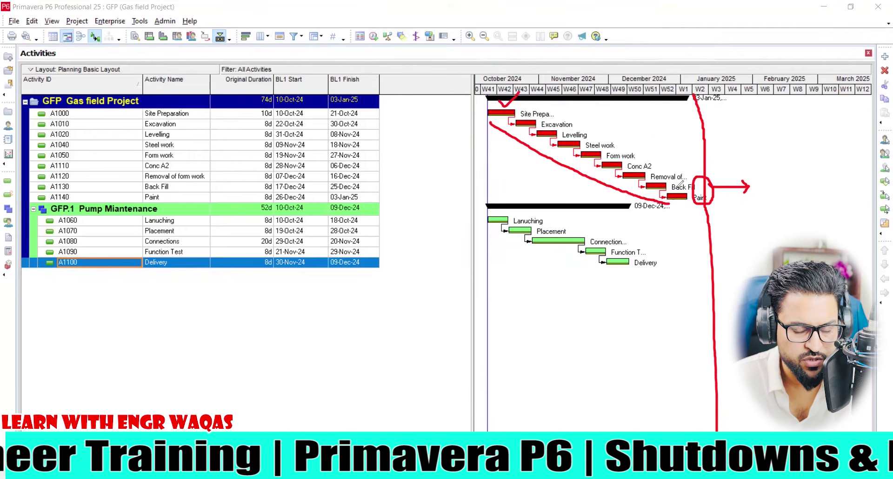
Write "F" beside the red chain and draw a double-headed arrow from Delivery's finish to the vertical project finish line.
mouse_move(657, 121)
mouse_down()
mouse_move(660, 135)
mouse_move(667, 129)
mouse_up()
mouse_move(630, 241)
mouse_down()
mouse_move(630, 275)
mouse_move(648, 261)
mouse_move(715, 257)
mouse_move(706, 268)
mouse_up()
mouse_move(647, 255)
mouse_down()
mouse_move(636, 262)
mouse_move(649, 269)
mouse_up()
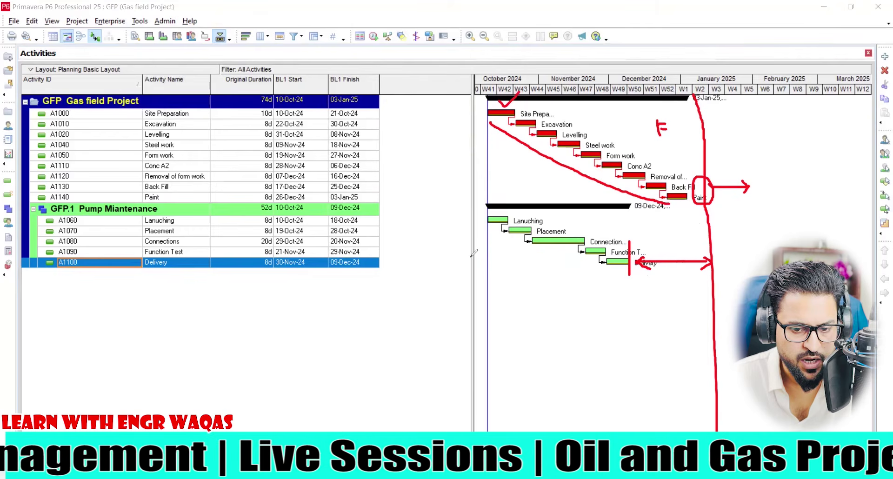
Put check marks around the green chain, mark the float gap and the finish line, and leave annotation mode.
drag(479, 209, 496, 188)
drag(615, 230, 628, 216)
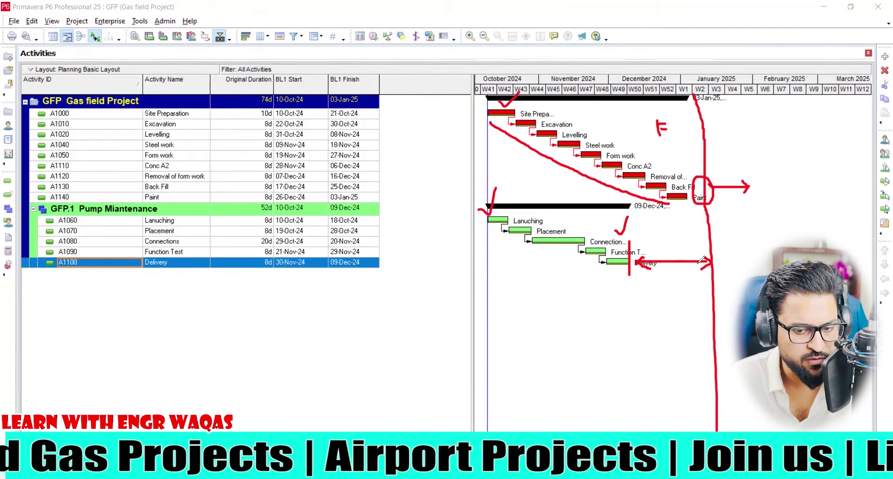
mouse_move(515, 272)
mouse_down()
mouse_move(521, 278)
mouse_move(526, 264)
mouse_up()
drag(676, 274, 685, 275)
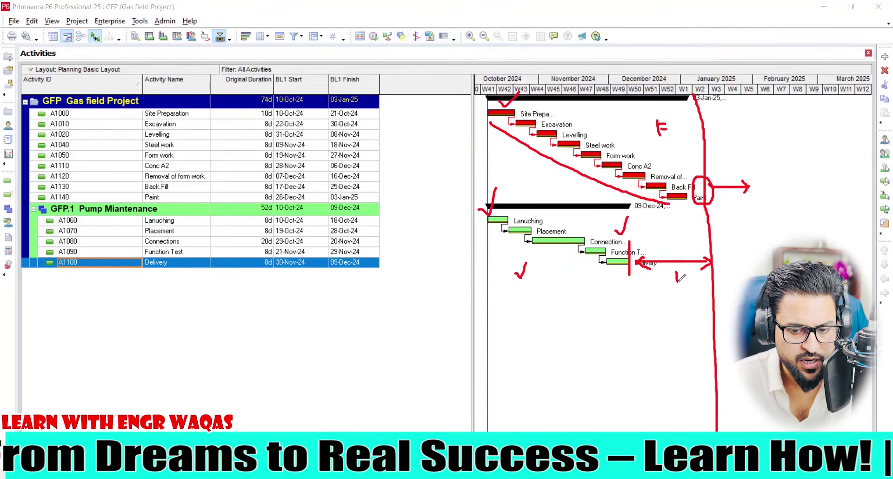
mouse_move(556, 274)
mouse_down()
mouse_move(563, 284)
mouse_move(571, 269)
mouse_up()
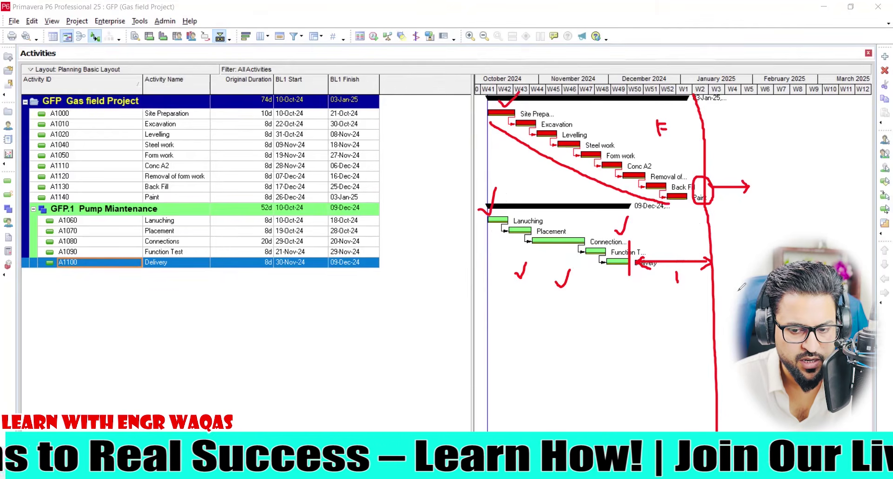
drag(711, 281, 713, 297)
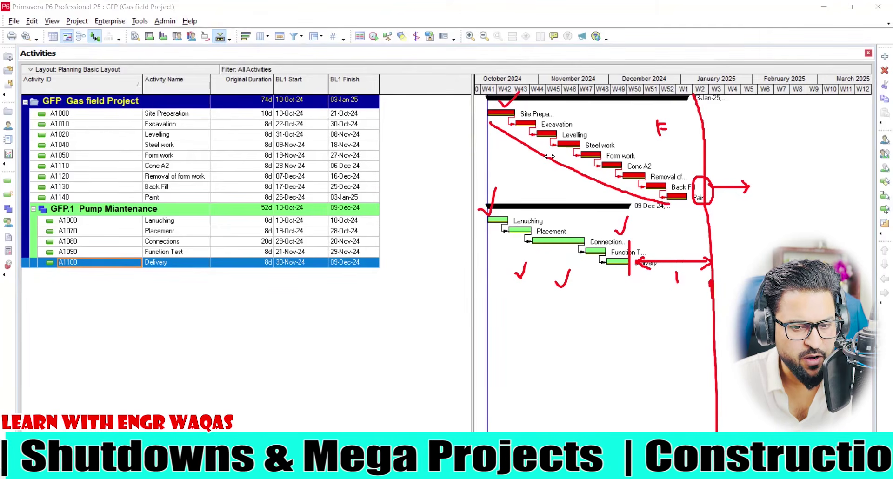
key(Escape)
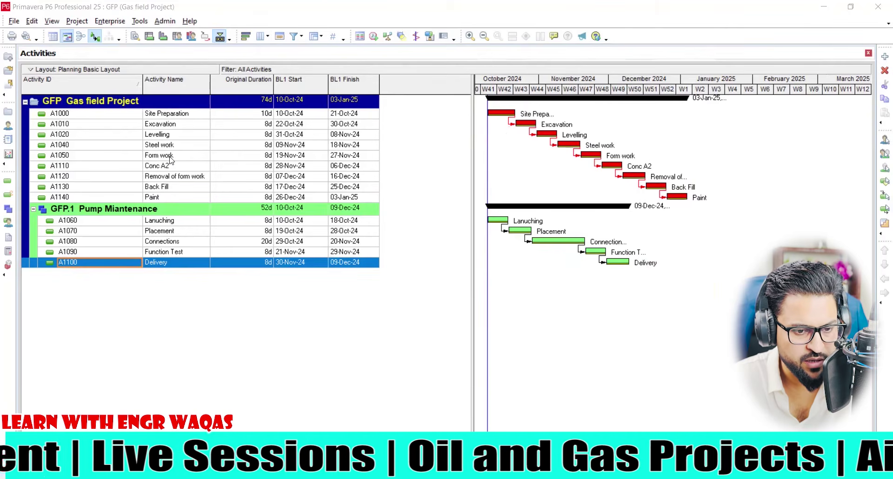
Assign A1060 Lanuching as a successor of A1120 Removal of form work and hide the activity details.
double_click(176, 180)
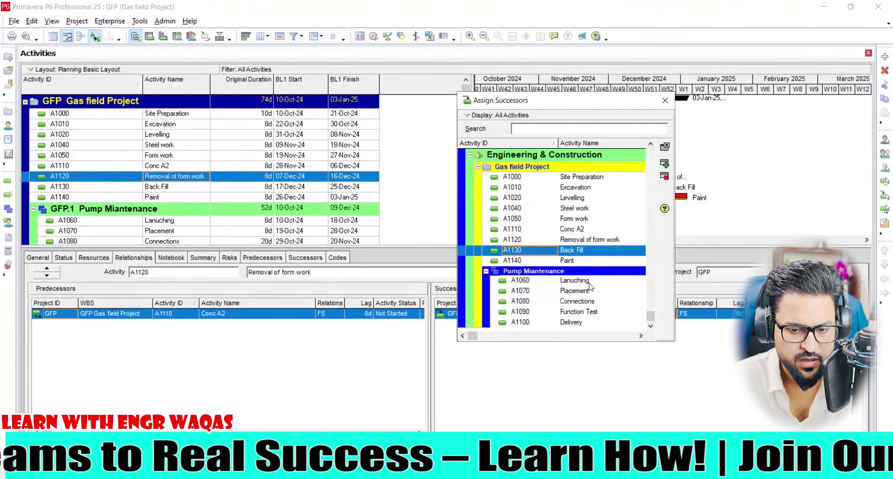
click(592, 281)
click(664, 163)
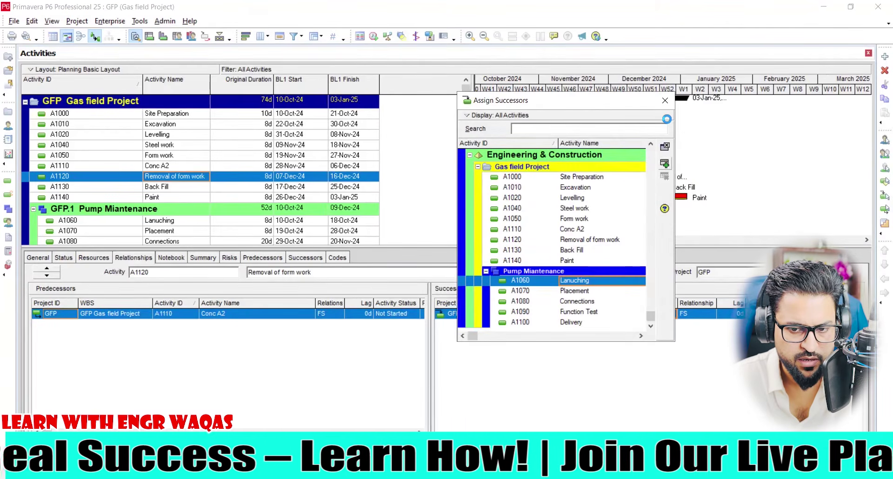
click(666, 100)
click(220, 36)
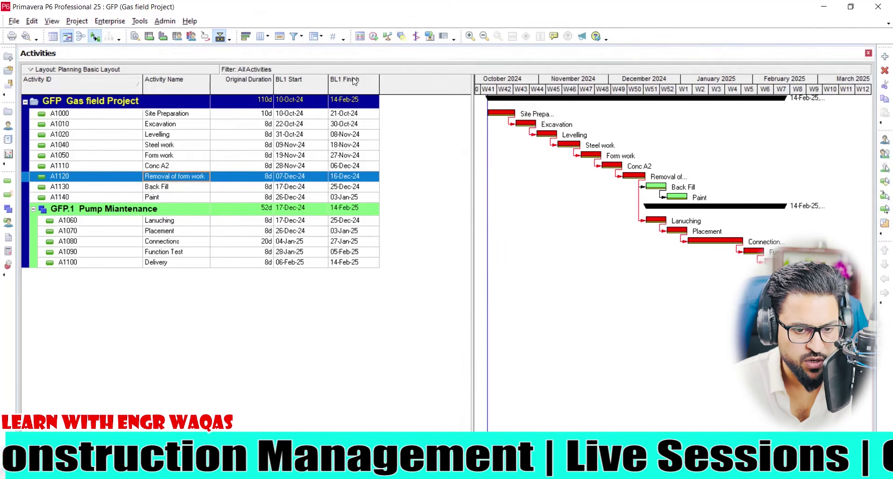
Replace the A1120 Removal of form work predecessor of A1060 Lanuching with A1020 Levelling, and hide the activity details.
click(159, 222)
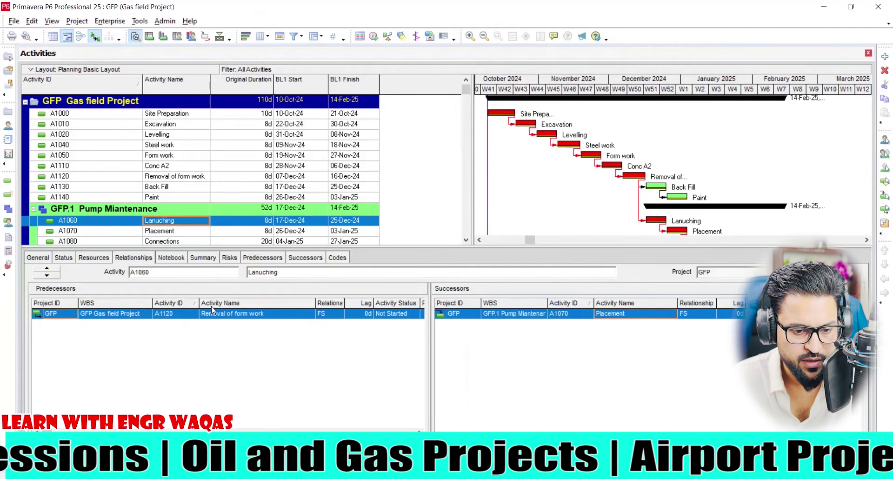
key(Delete)
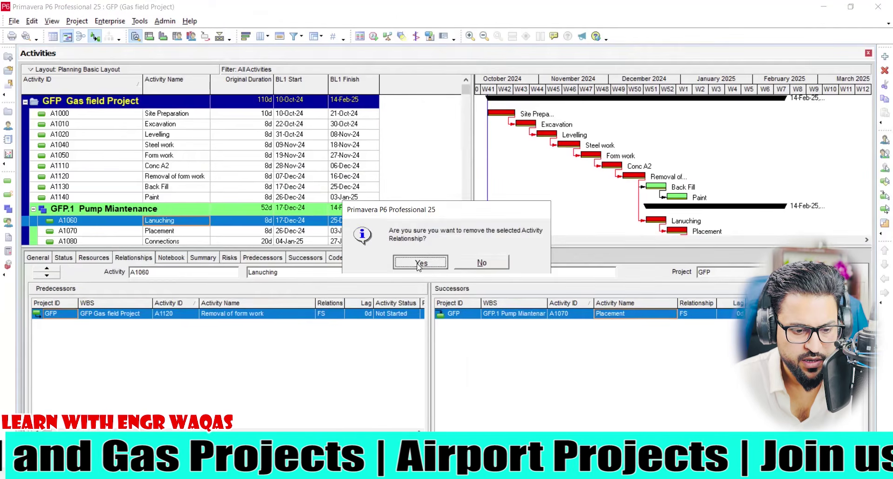
key(Return)
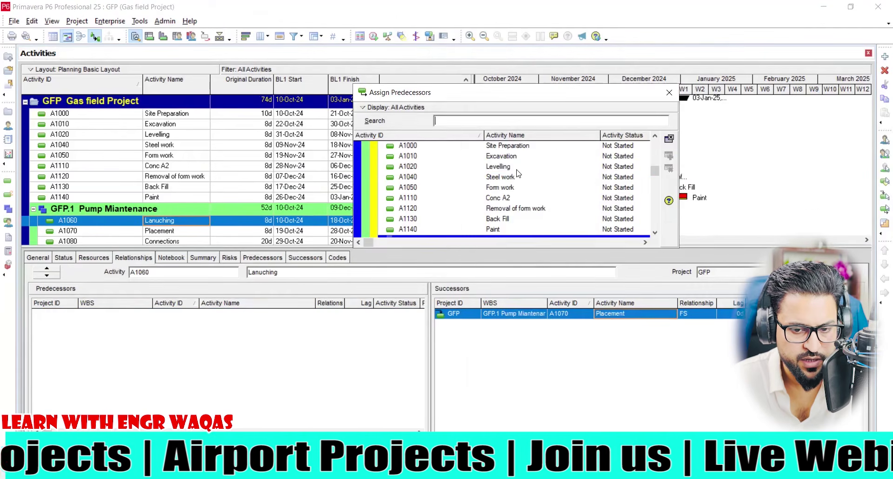
click(519, 167)
click(669, 156)
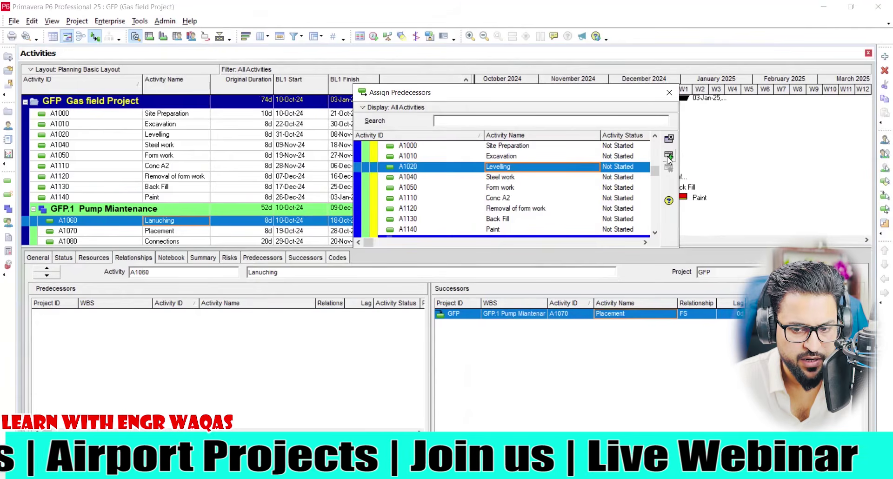
click(669, 93)
scroll(391, 167, down, 2)
scroll(395, 166, up, 2)
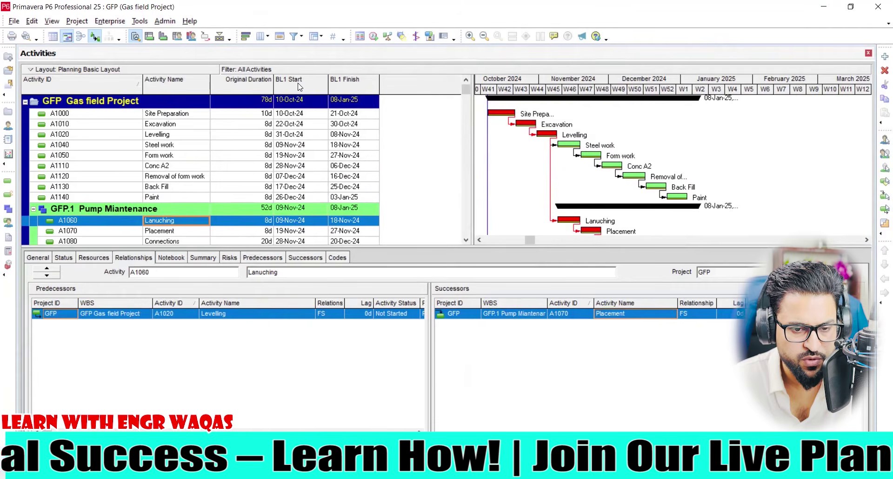
click(220, 37)
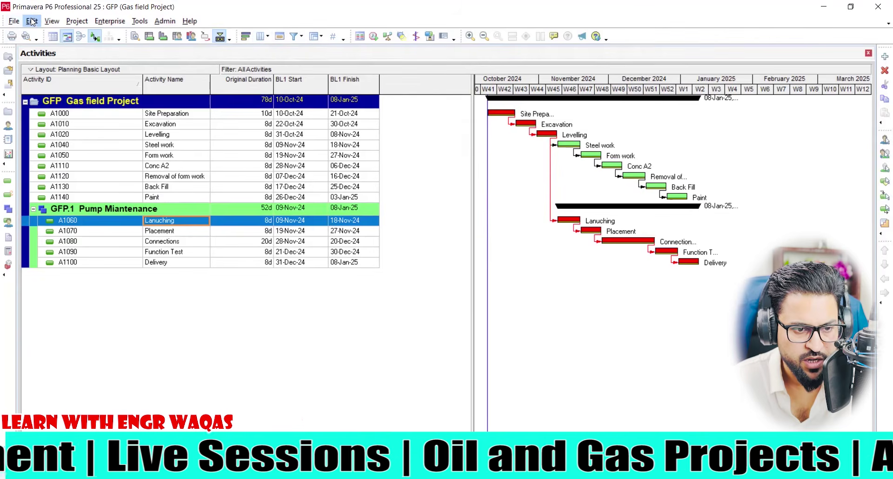
Open the CPM2 layout for the project, discarding the changes to the Planning Basic Layout.
click(51, 21)
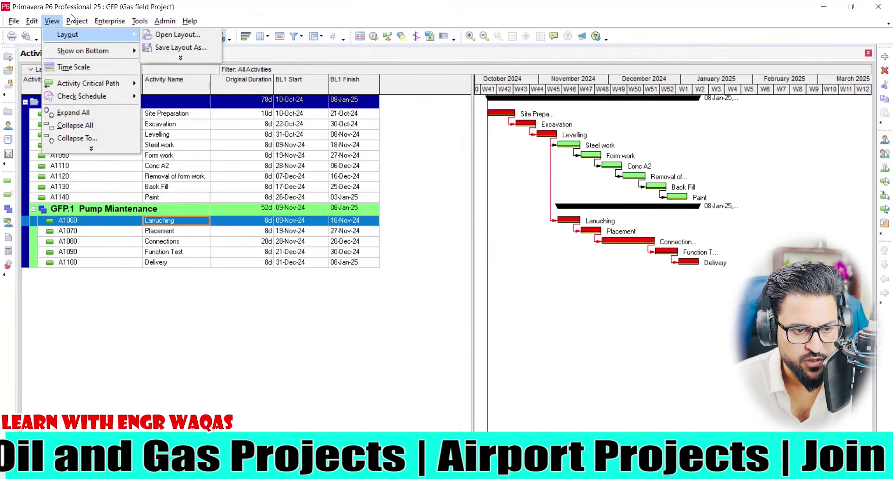
click(174, 34)
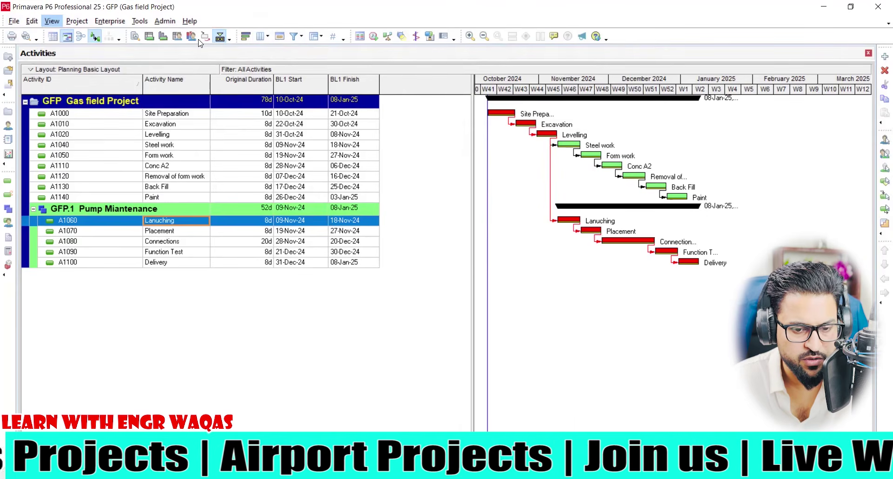
click(428, 259)
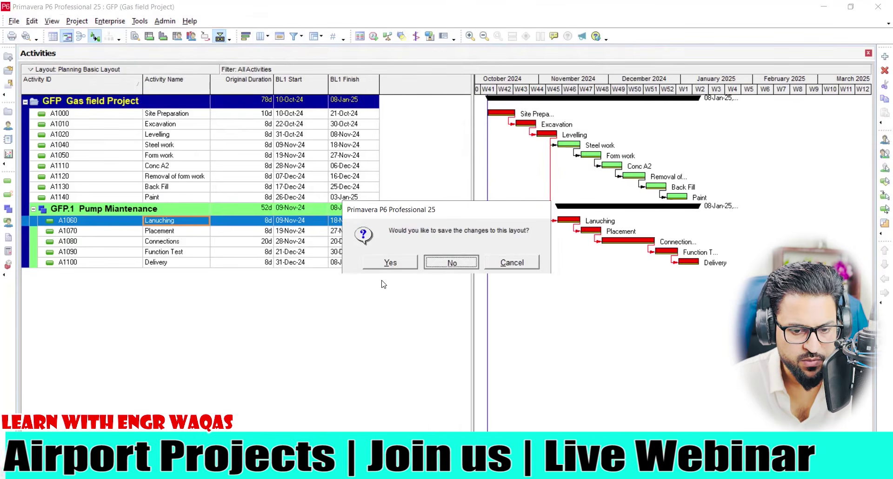
key(Return)
scroll(414, 294, up, 1)
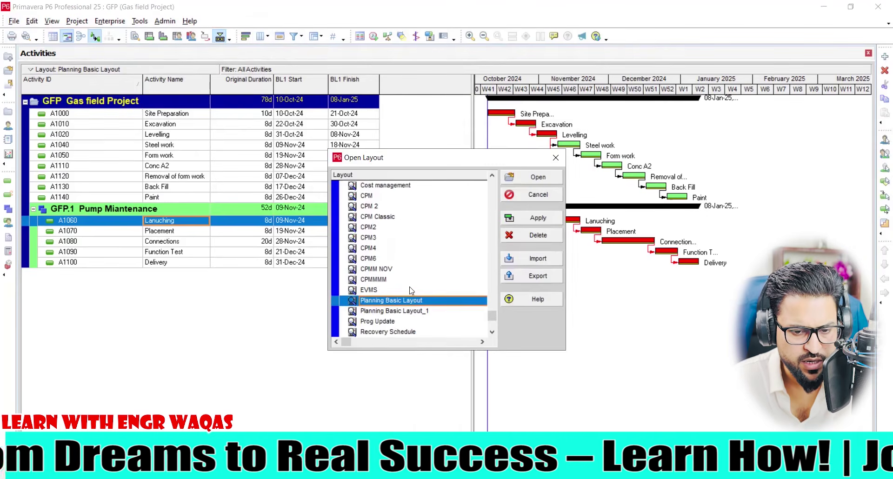
click(386, 228)
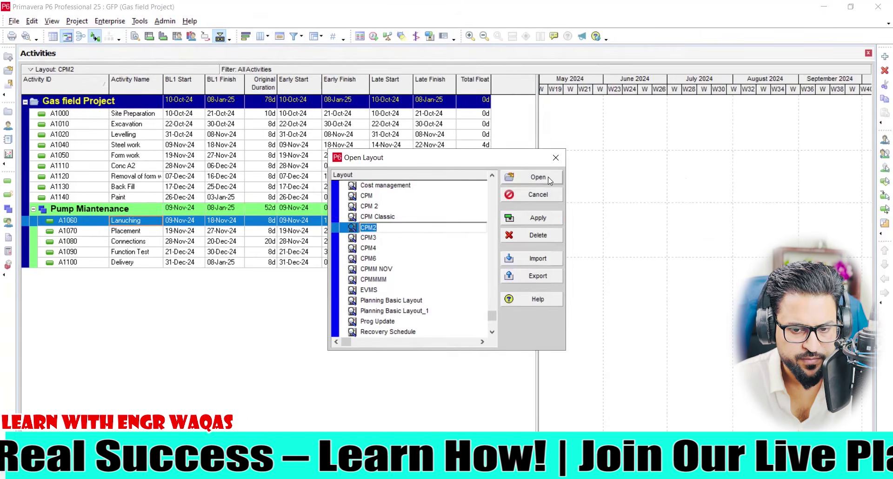
click(562, 158)
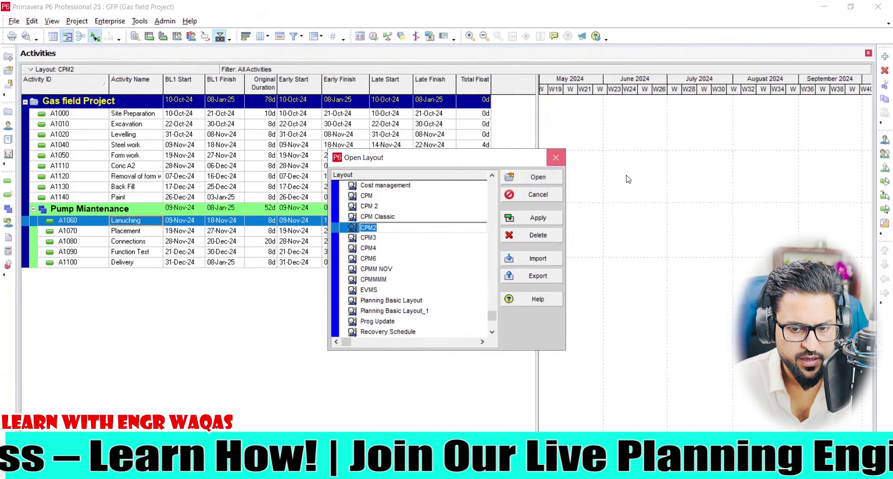
Bring the activity bars into view in the Gantt chart and select the early start of A1050 Form work.
right_click(600, 145)
click(629, 201)
click(582, 190)
click(581, 152)
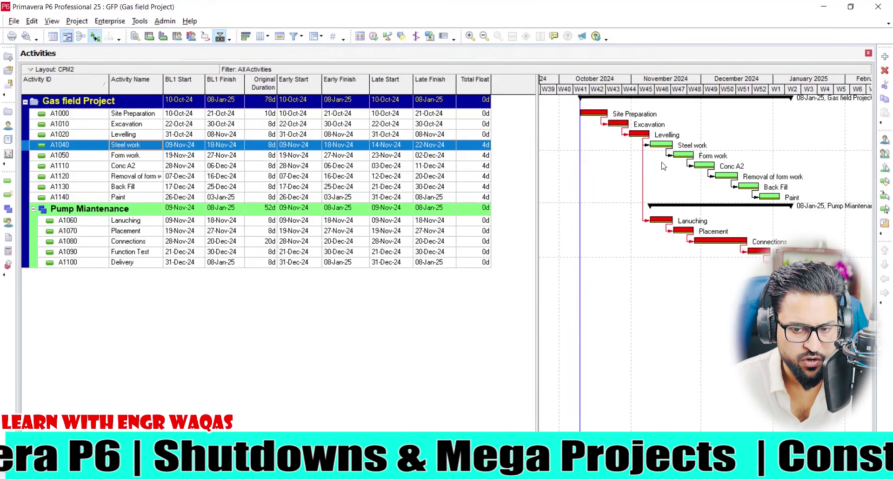
click(290, 157)
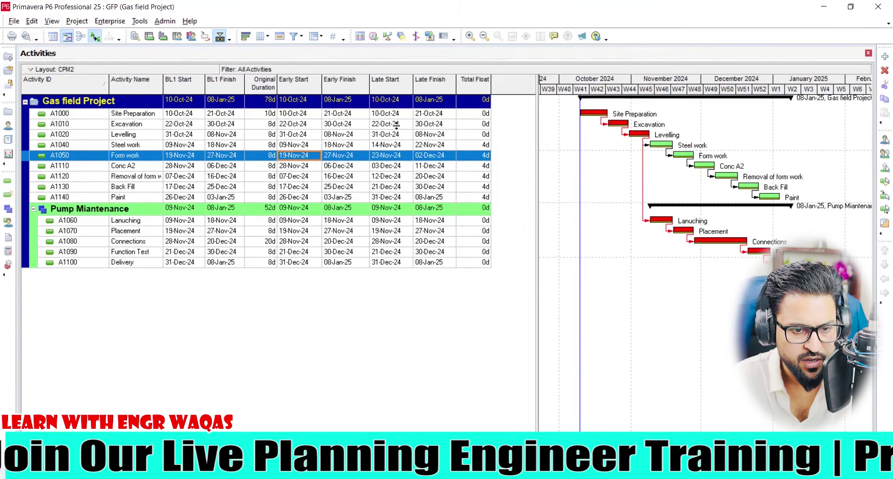
Filter the activity table and Gantt chart to show only activities matching the default Critical filter.
click(295, 36)
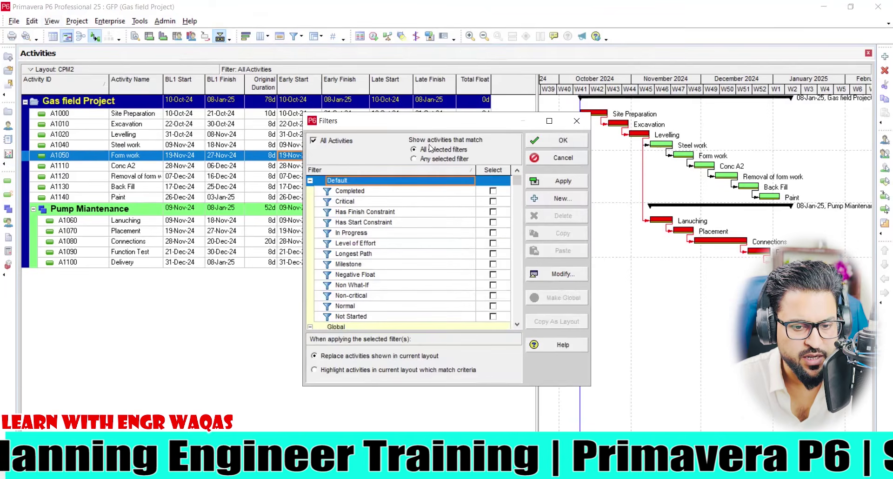
click(493, 202)
click(558, 181)
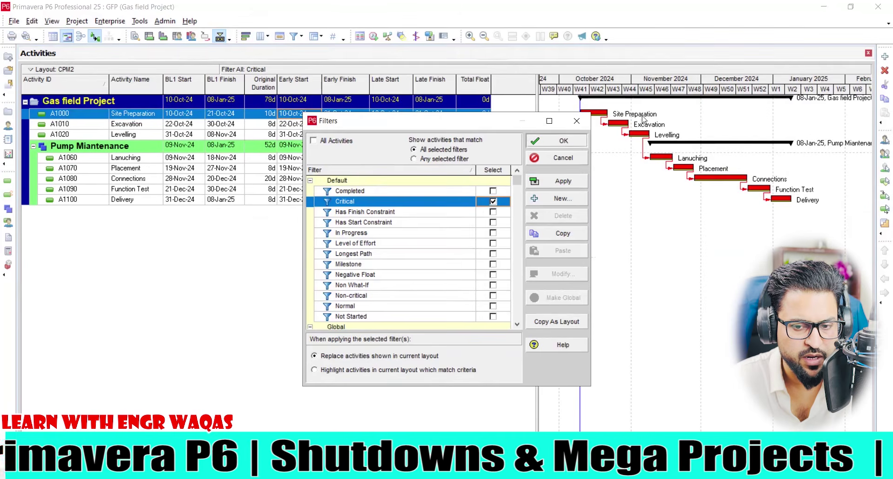
click(562, 141)
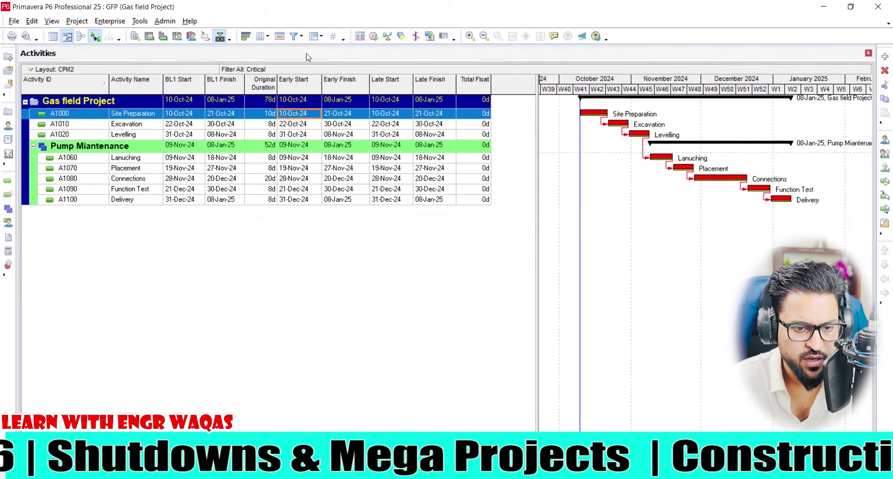
Replace the Critical filter with the default Non-critical filter, leaving only non-critical activities listed.
click(294, 37)
click(494, 202)
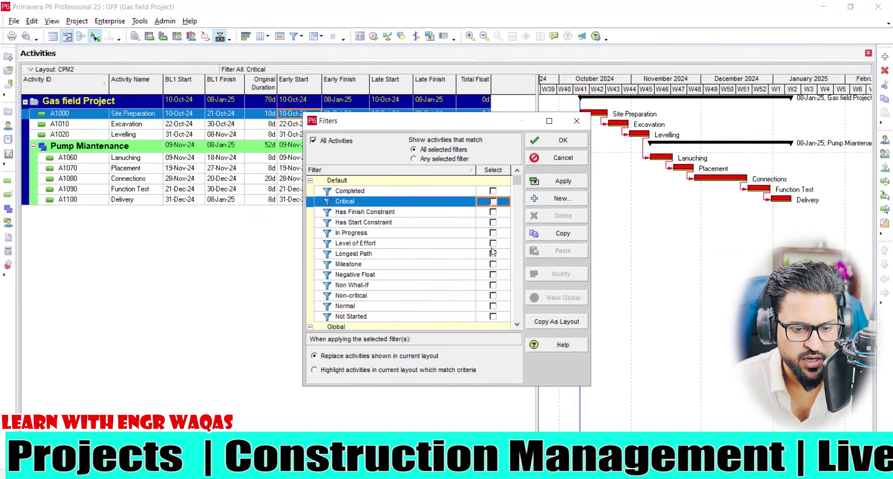
click(493, 296)
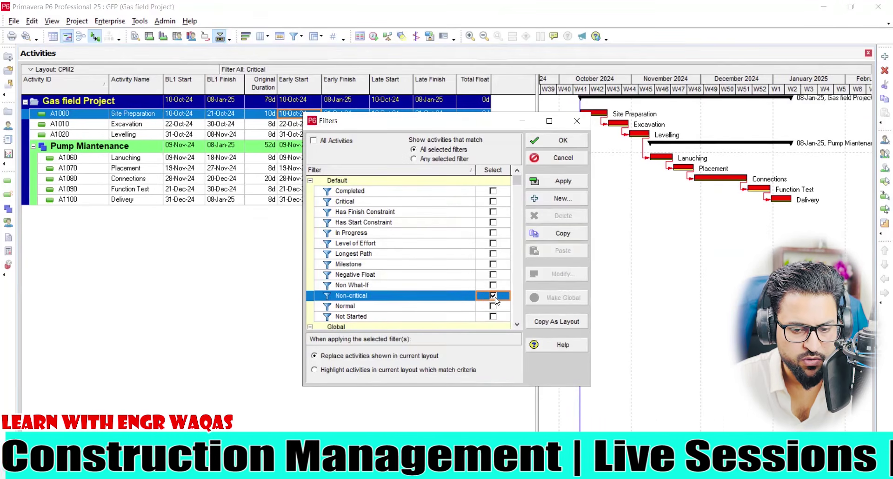
click(573, 181)
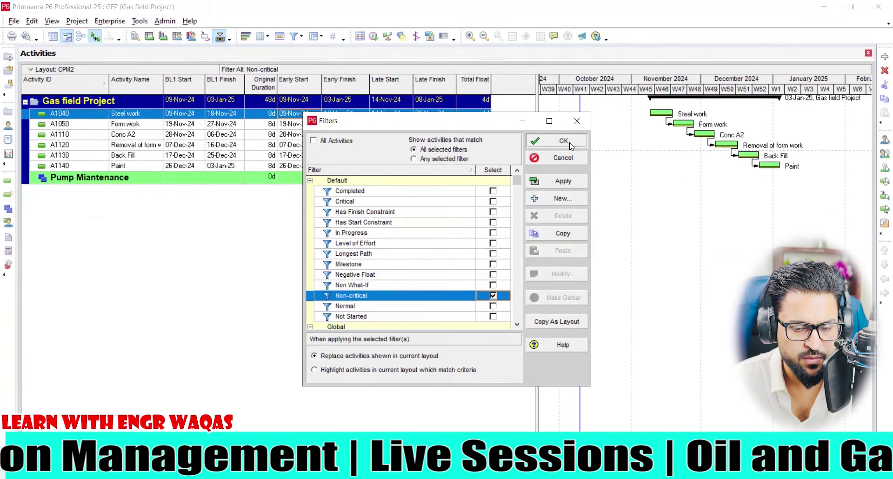
click(563, 140)
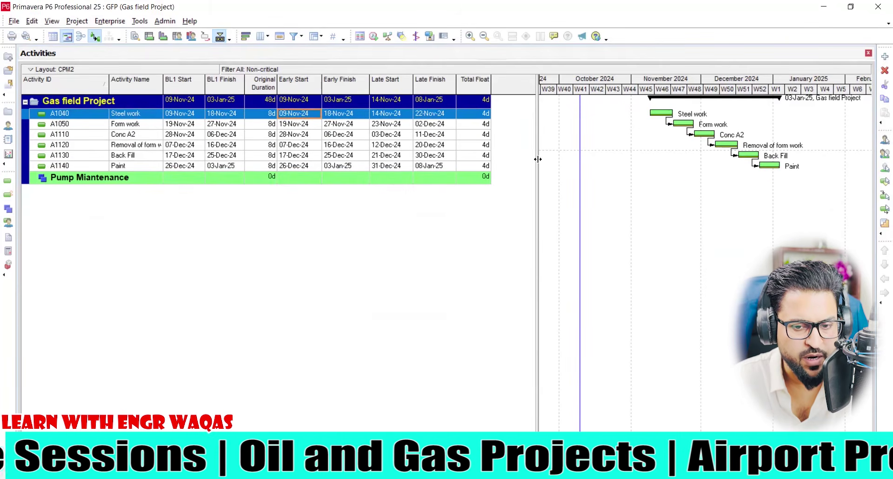
Widen the Gantt chart area slightly and remove the Non-critical filter to list all activities.
drag(537, 161, 508, 162)
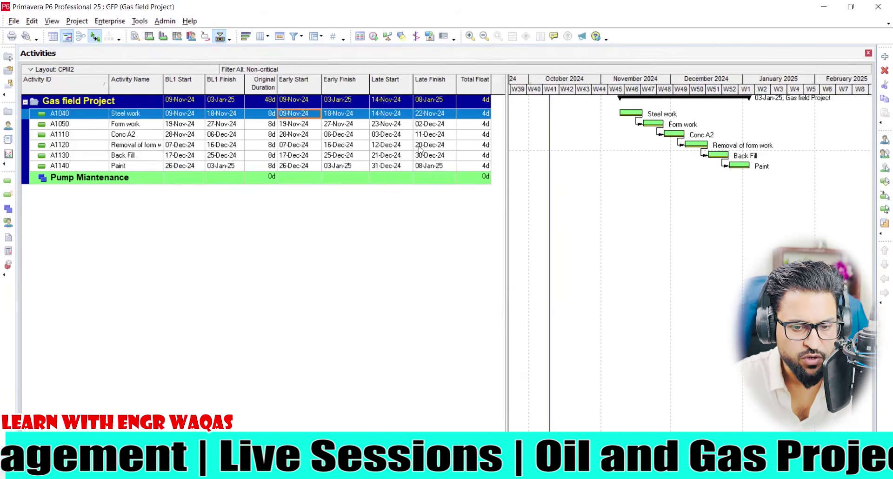
click(303, 39)
click(493, 285)
click(495, 294)
click(494, 285)
click(557, 181)
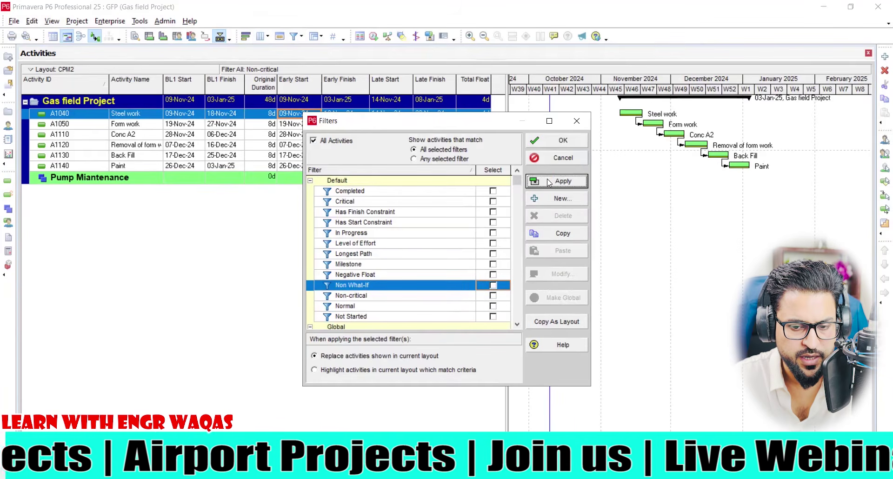
click(564, 140)
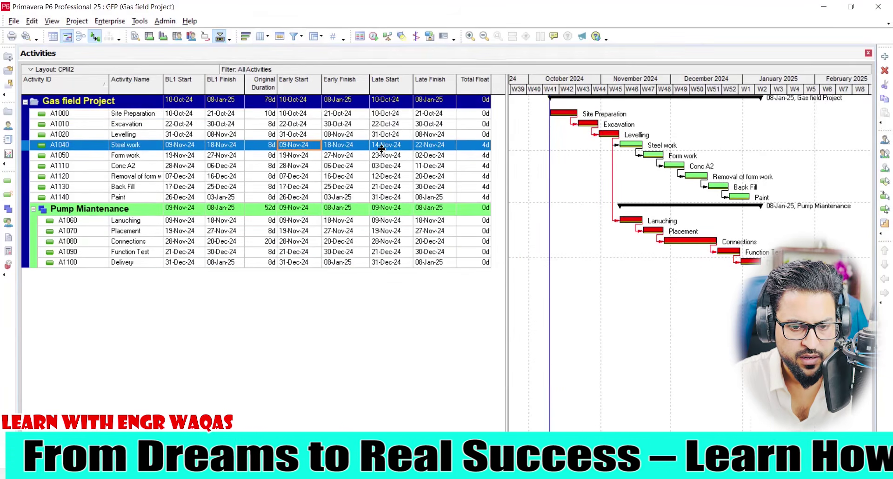
Examine the total float of A1010 Excavation, A1050 Form work and A1110 Conc A2.
click(480, 126)
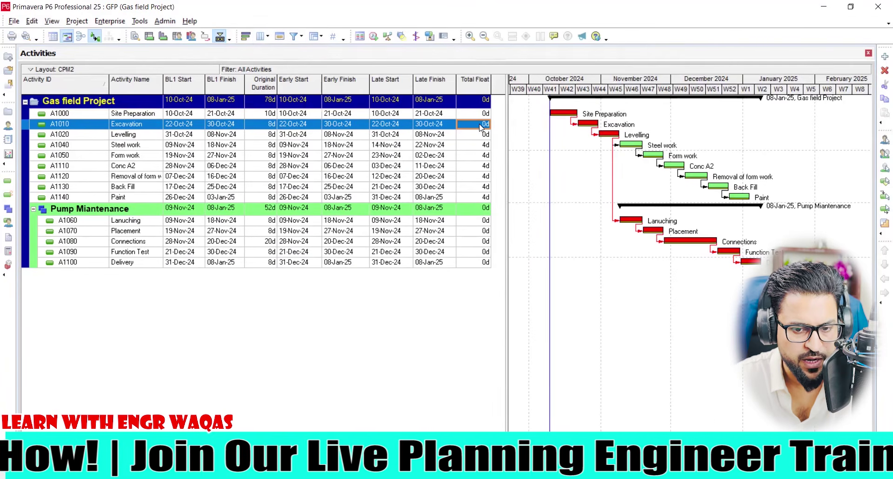
click(480, 157)
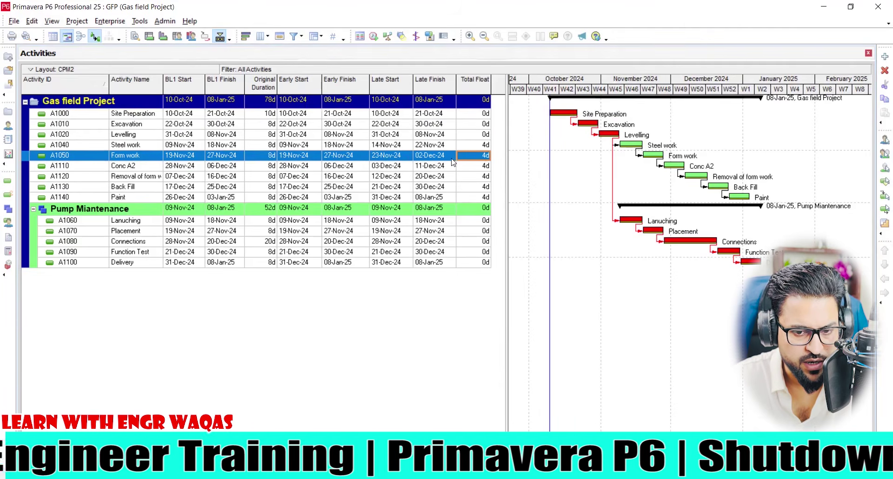
click(481, 167)
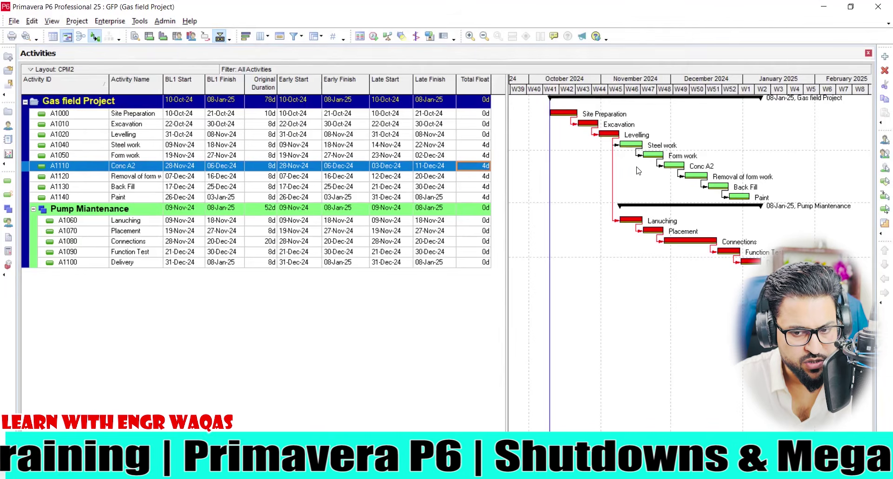